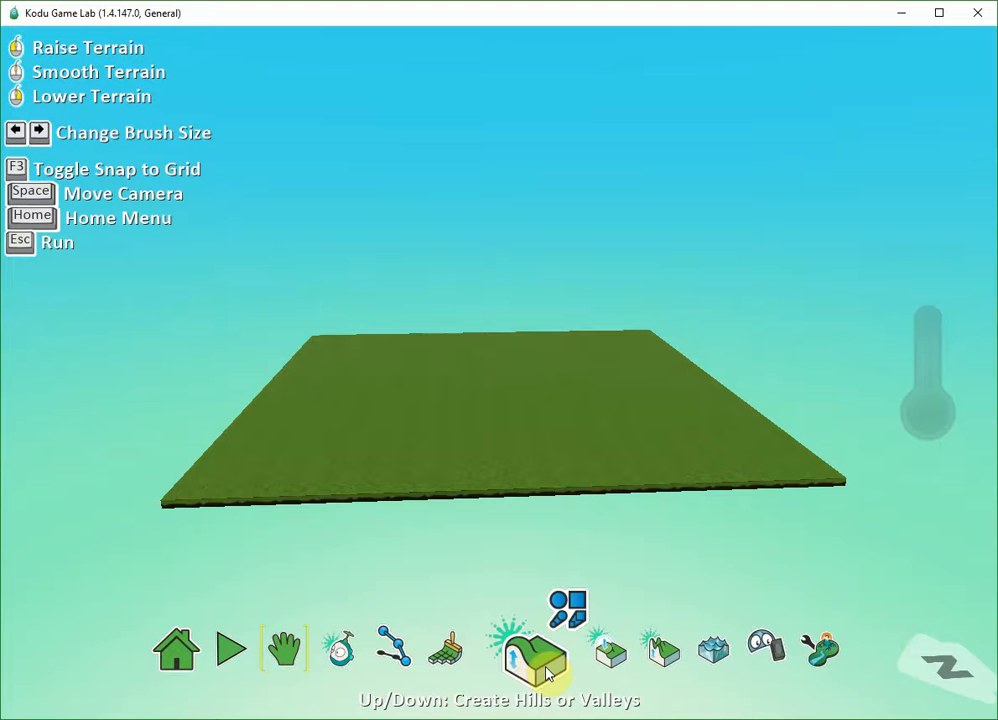
# Activate the Ground Brush and choose material 20 in the cubic style.
pyautogui.click(608, 657)
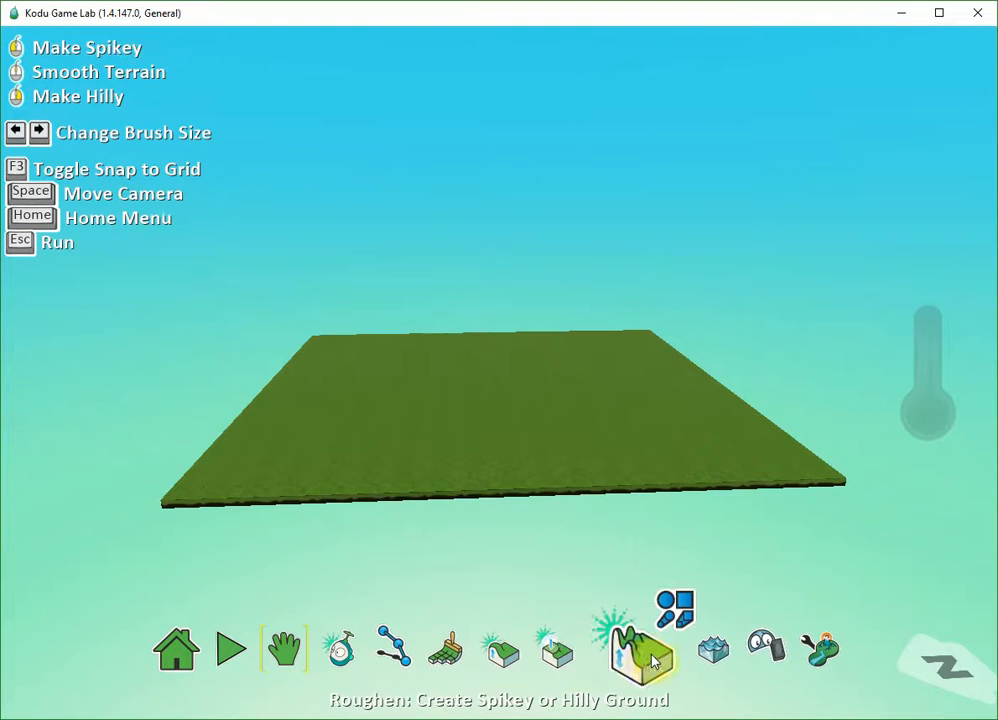
pyautogui.click(514, 662)
pyautogui.click(452, 653)
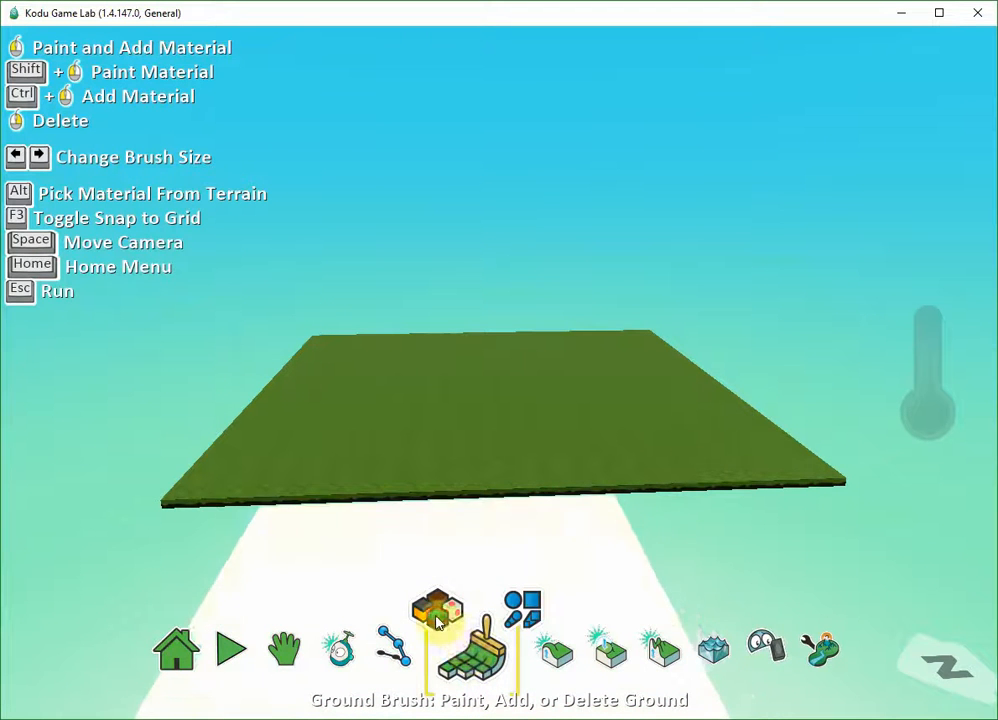
pyautogui.click(437, 610)
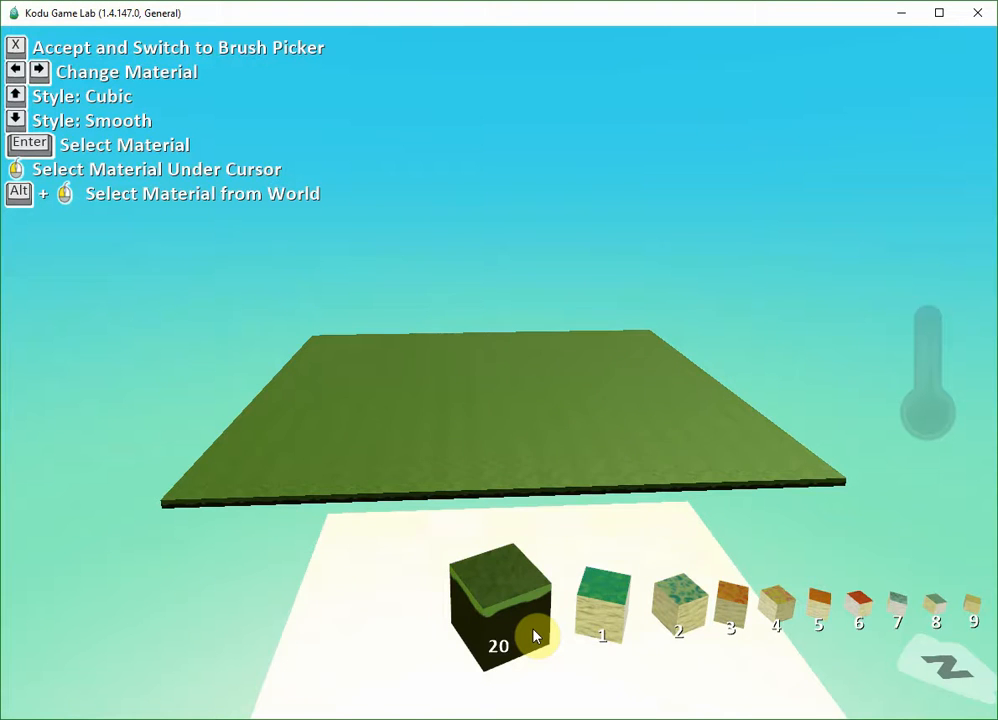
pyautogui.press('Down')
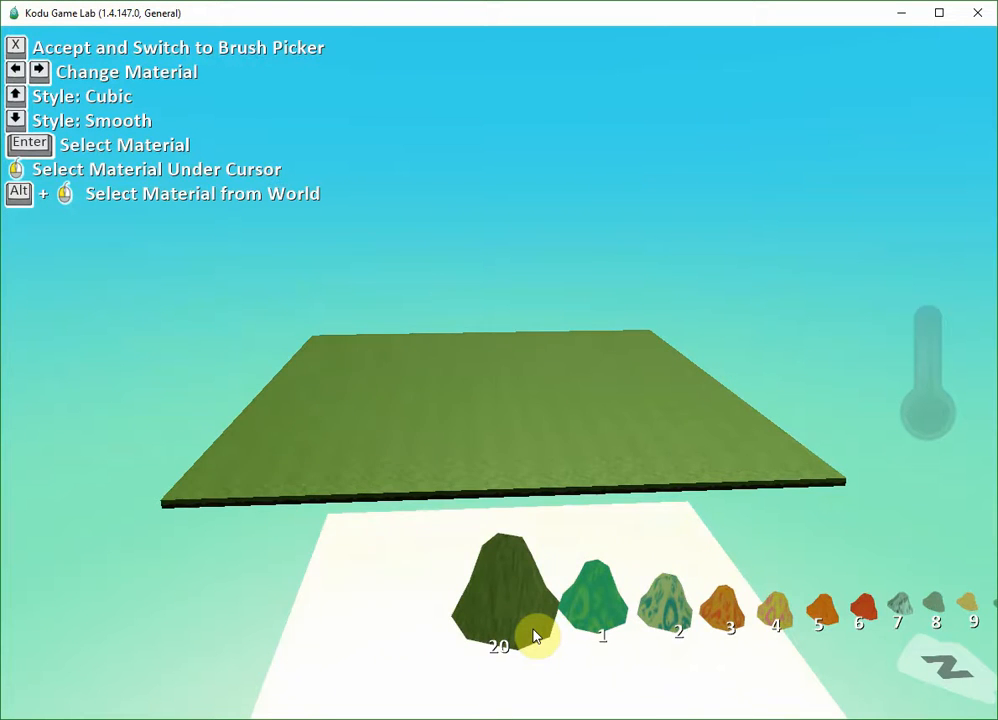
pyautogui.press('Up')
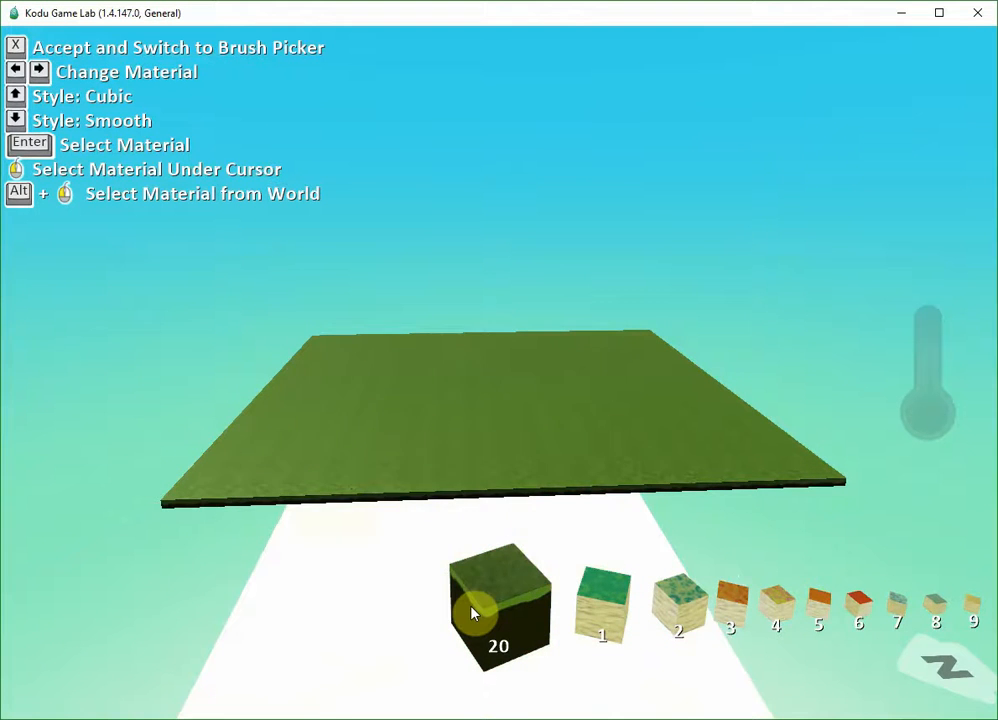
pyautogui.click(474, 613)
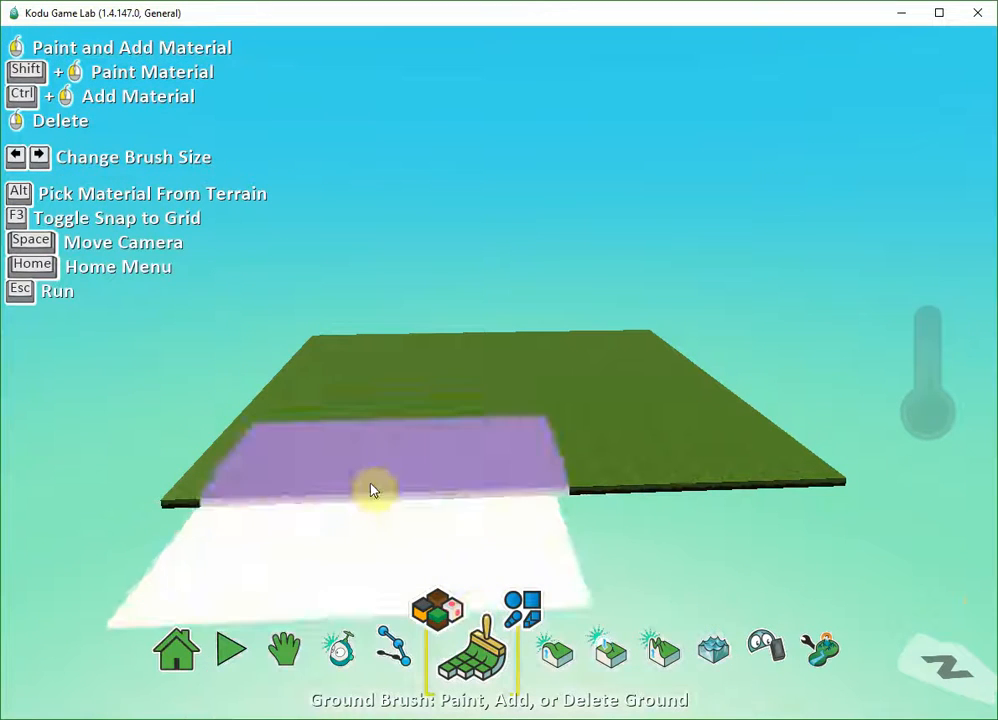
# Paint a large area of cubic material 20 onto one side of the original ground patch.
pyautogui.press('space')
pyautogui.scroll(-3, 294, 452)
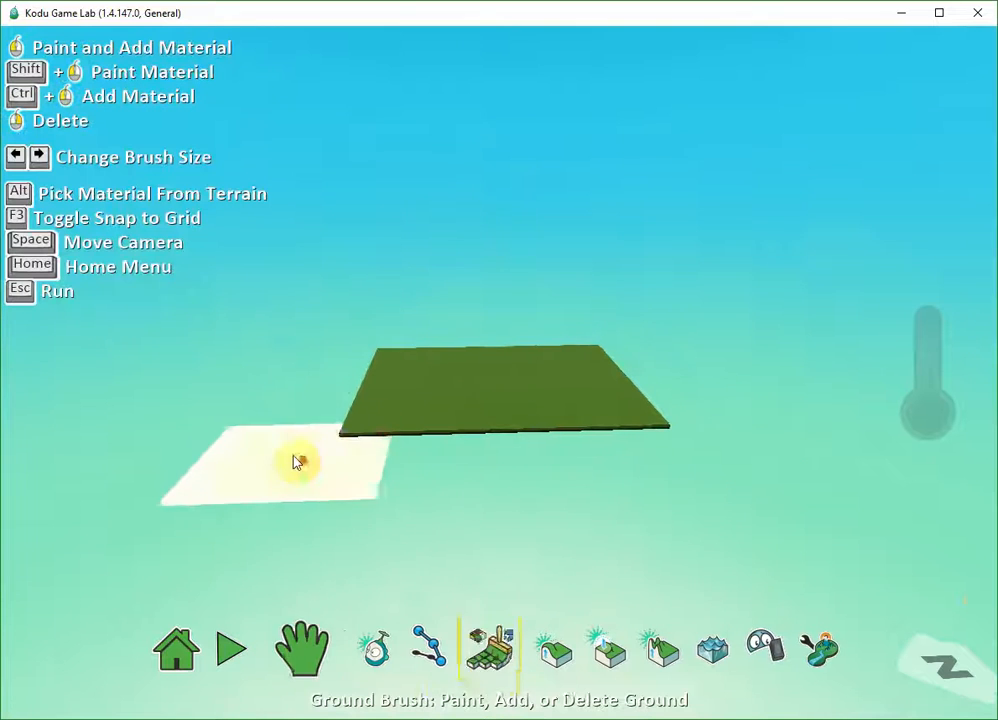
pyautogui.moveTo(290, 417)
pyautogui.mouseDown()
pyautogui.moveTo(207, 405)
pyautogui.moveTo(327, 368)
pyautogui.mouseUp()
pyautogui.moveTo(197, 366)
pyautogui.mouseDown()
pyautogui.moveTo(129, 421)
pyautogui.moveTo(335, 389)
pyautogui.mouseUp()
pyautogui.moveTo(283, 349)
pyautogui.mouseDown()
pyautogui.moveTo(122, 401)
pyautogui.moveTo(316, 457)
pyautogui.mouseUp()
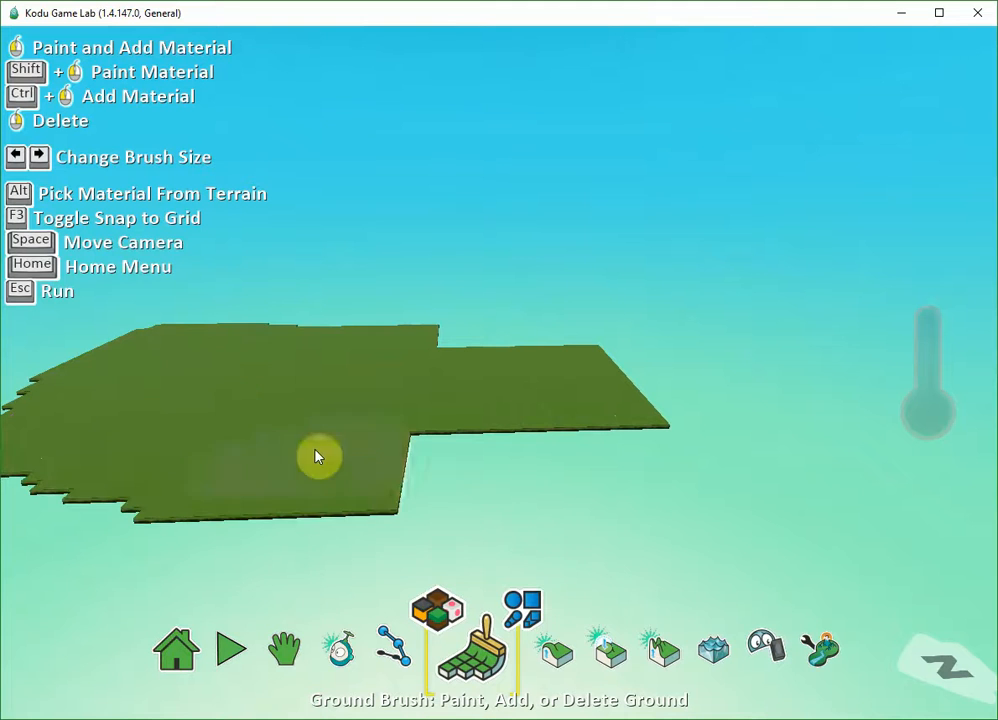
pyautogui.moveTo(276, 338)
pyautogui.mouseDown()
pyautogui.moveTo(80, 479)
pyautogui.moveTo(307, 479)
pyautogui.moveTo(418, 540)
pyautogui.mouseUp()
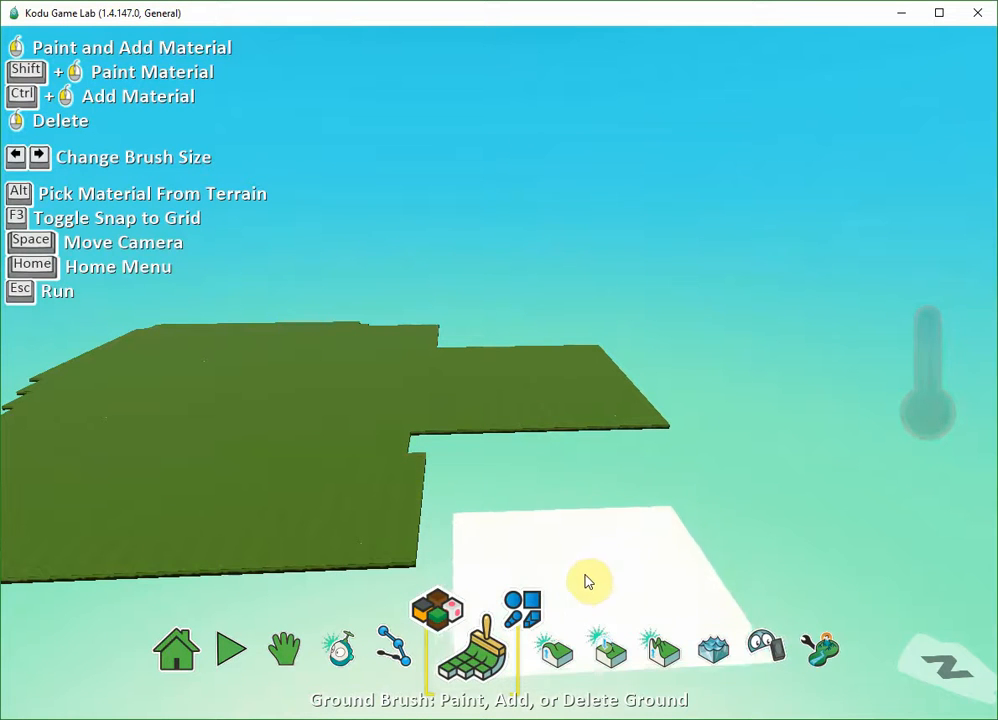
# Switch material 20 to the smooth style and paint ground across the original patch and out past its opposite side.
pyautogui.click(447, 622)
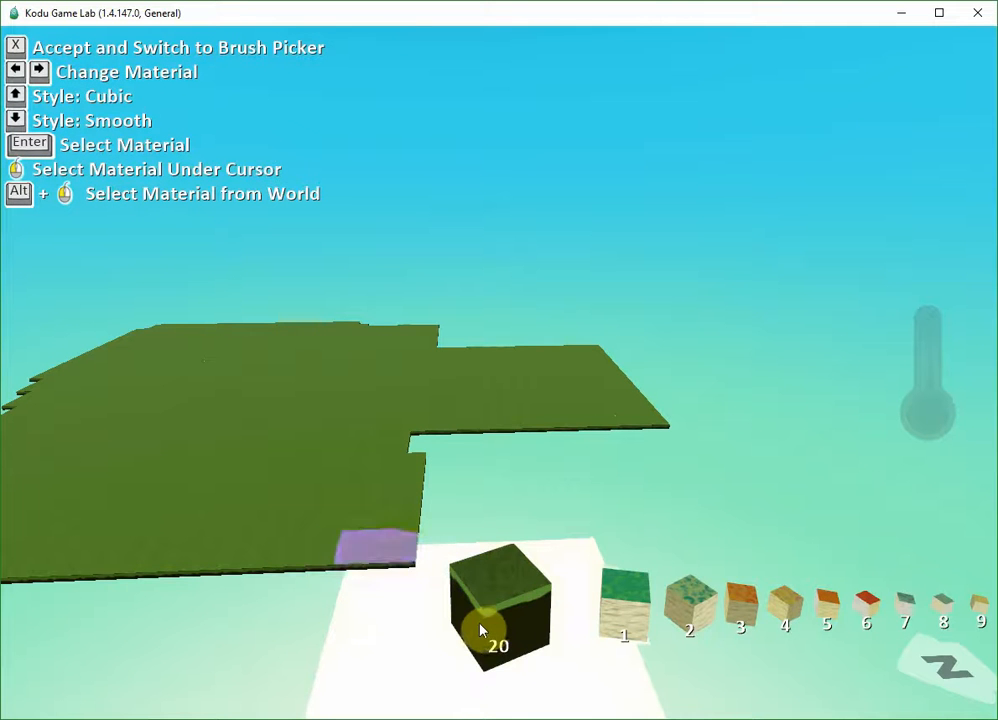
pyautogui.press('Down')
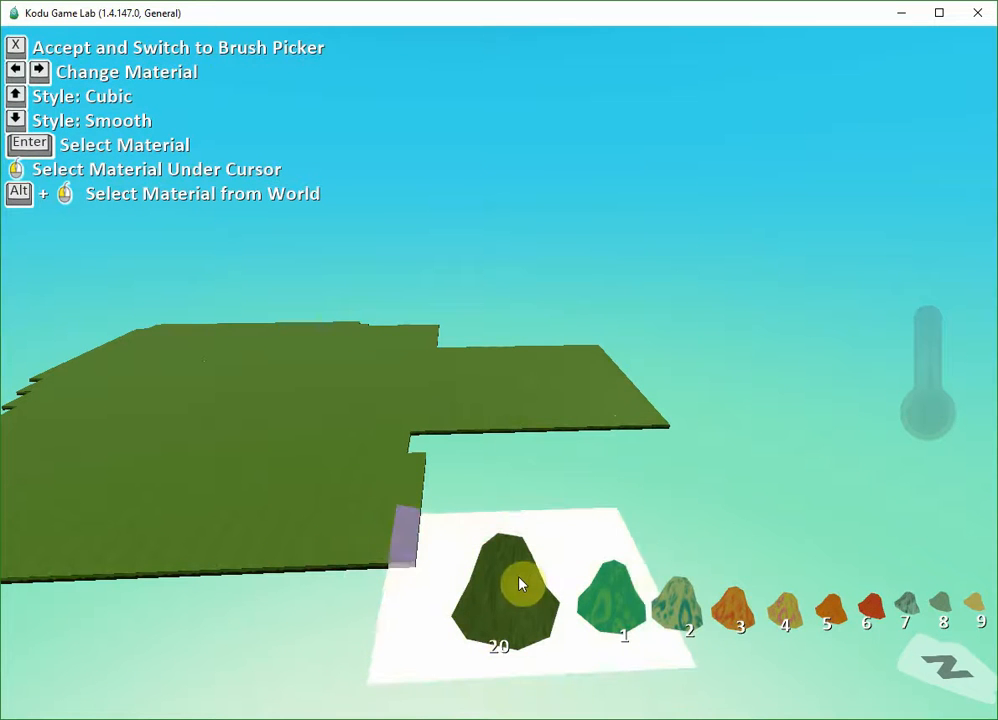
pyautogui.click(521, 584)
pyautogui.moveTo(519, 515)
pyautogui.mouseDown()
pyautogui.moveTo(532, 437)
pyautogui.moveTo(686, 499)
pyautogui.moveTo(483, 393)
pyautogui.mouseUp()
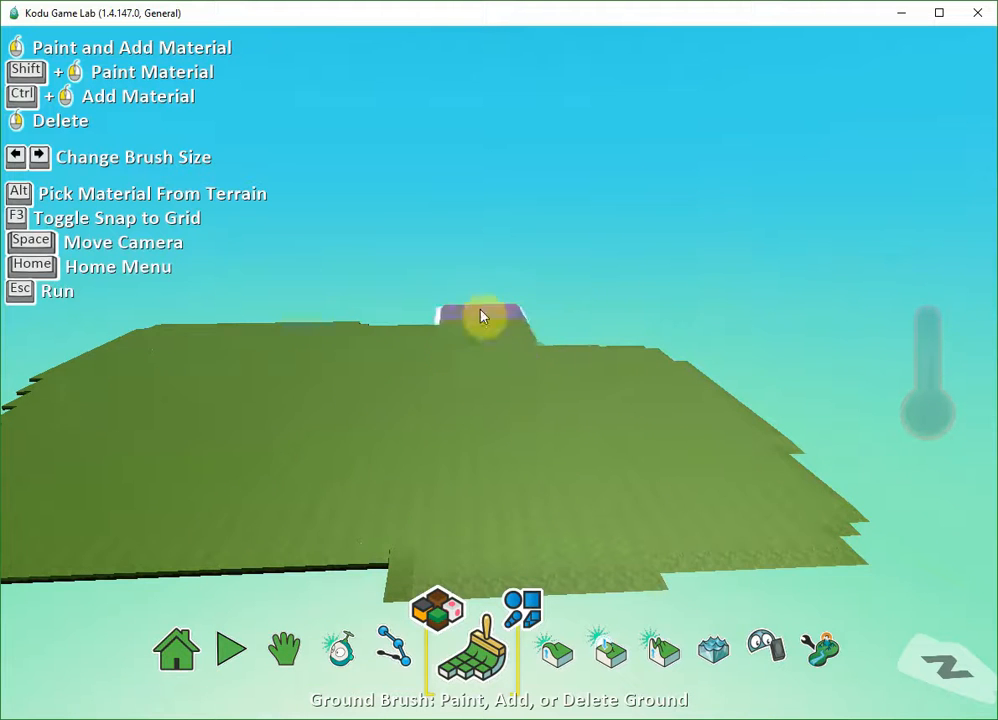
pyautogui.moveTo(714, 375)
pyautogui.mouseDown()
pyautogui.moveTo(751, 521)
pyautogui.moveTo(570, 318)
pyautogui.mouseUp()
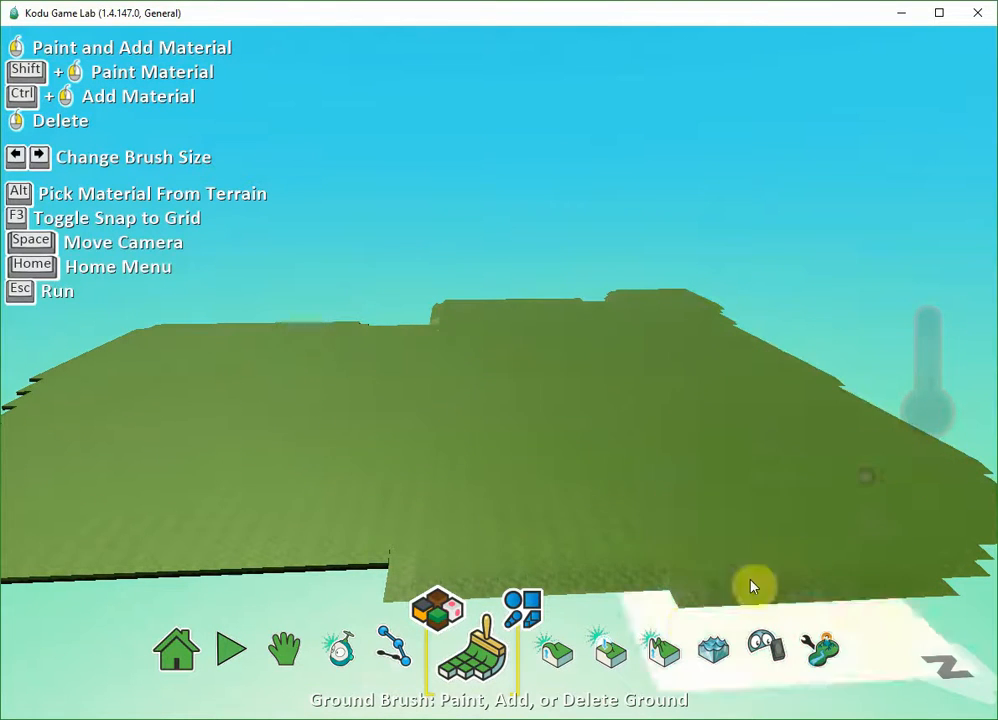
# Raise a large hill on the cubic ground with the Up/Down tool and the hard round brush.
pyautogui.click(708, 655)
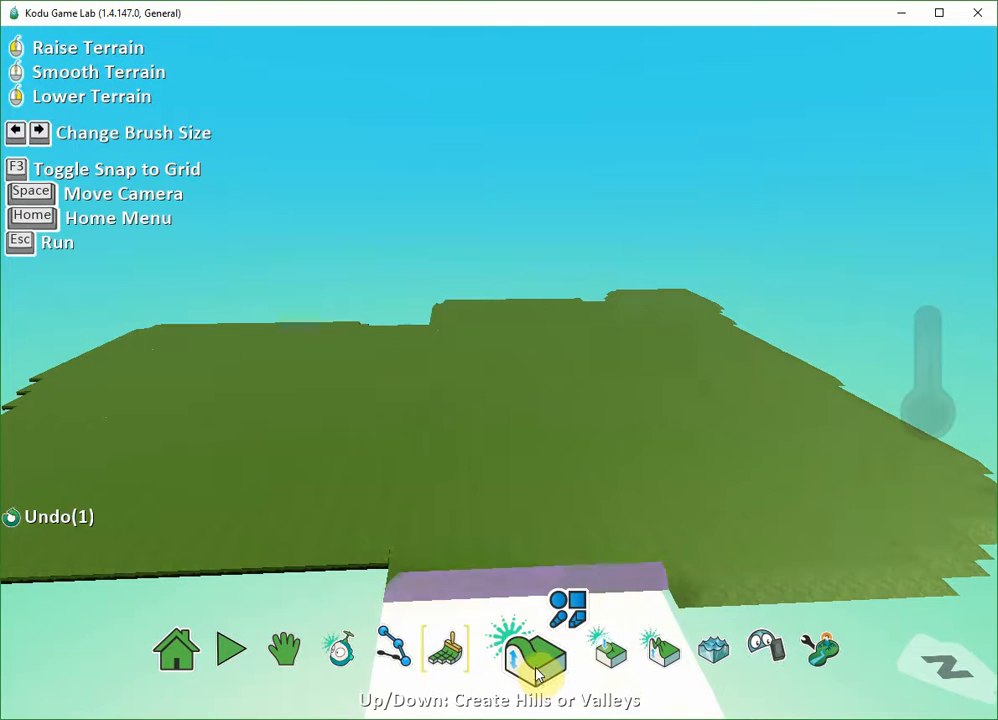
pyautogui.click(539, 668)
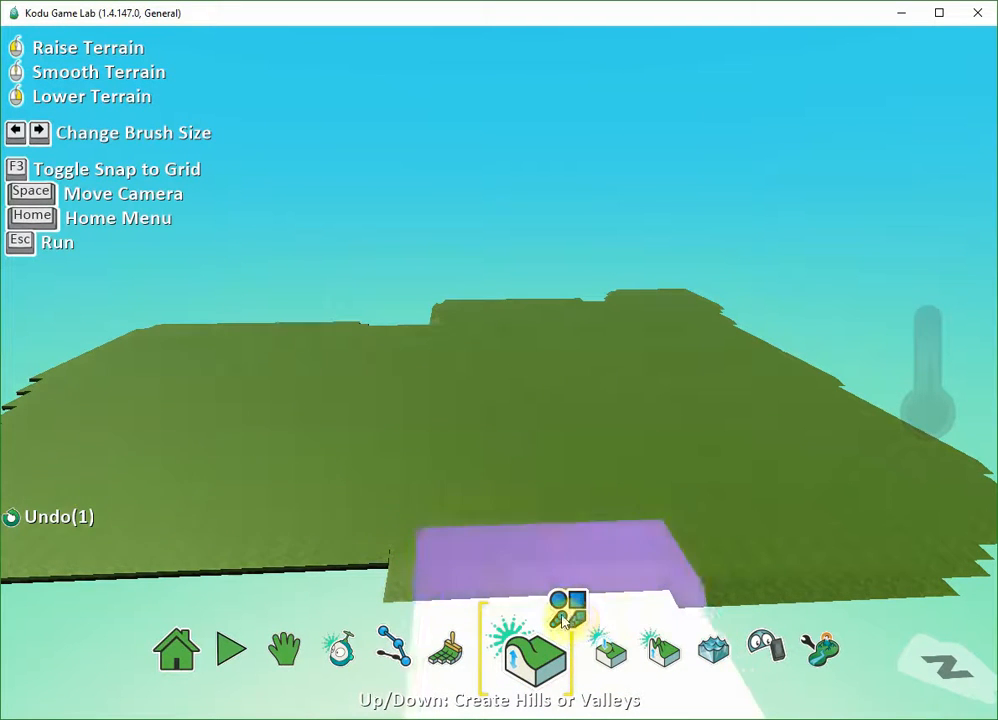
pyautogui.click(563, 620)
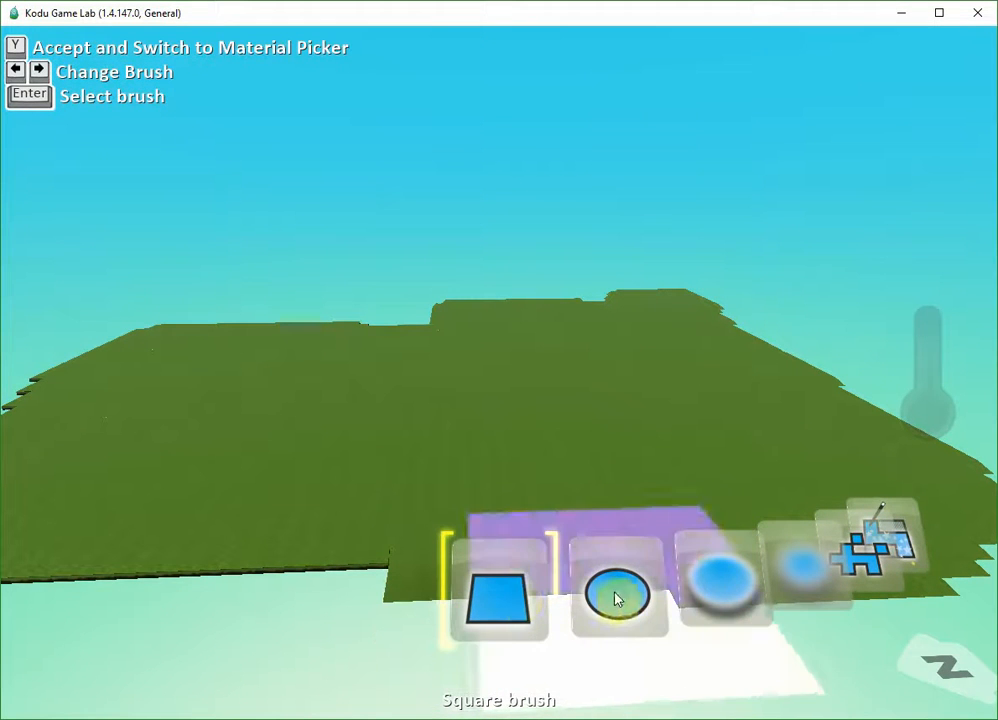
pyautogui.click(724, 582)
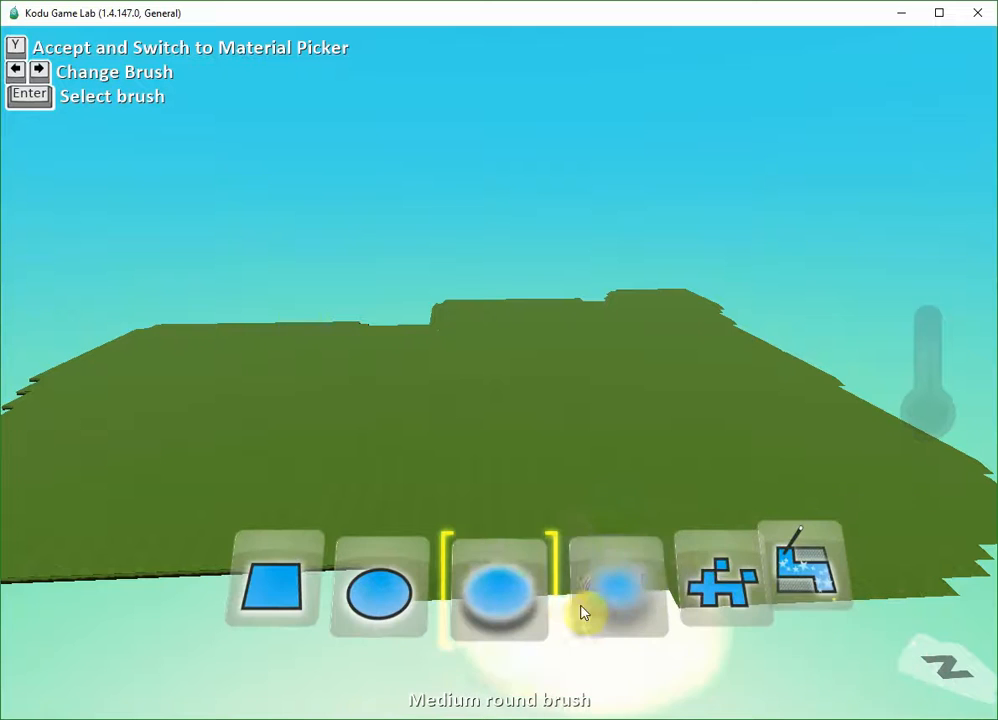
pyautogui.click(619, 590)
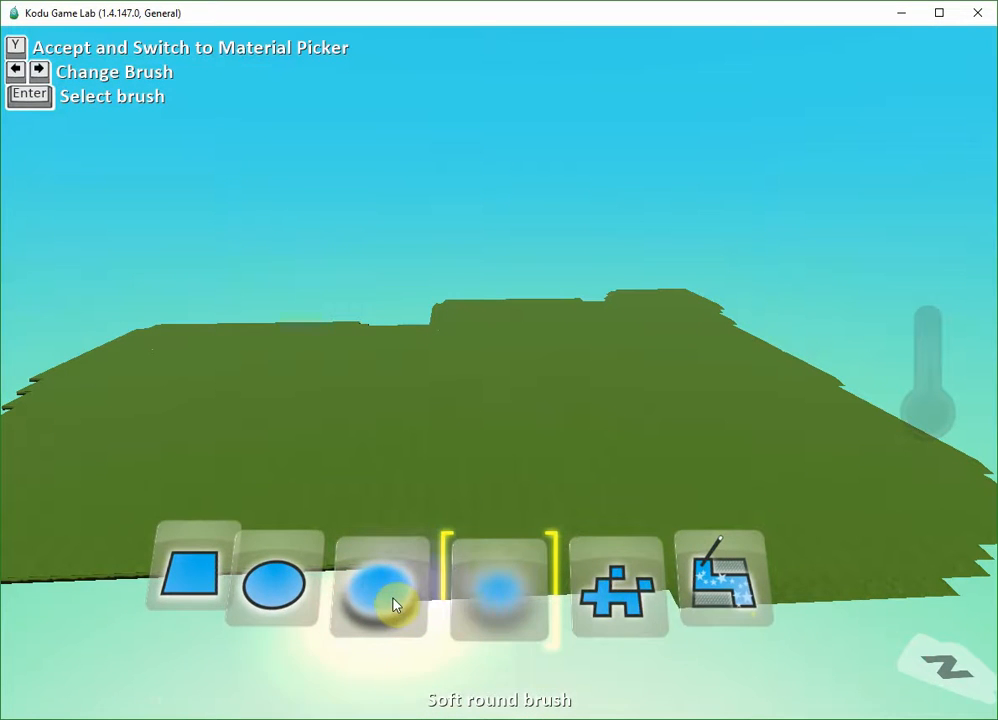
pyautogui.click(310, 596)
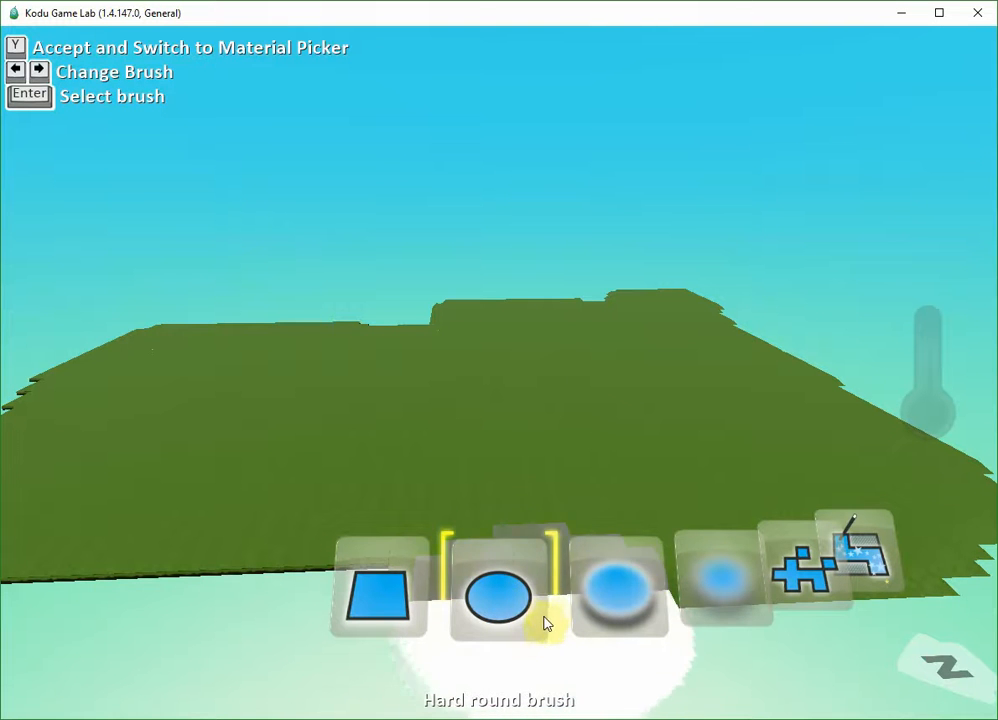
pyautogui.click(603, 592)
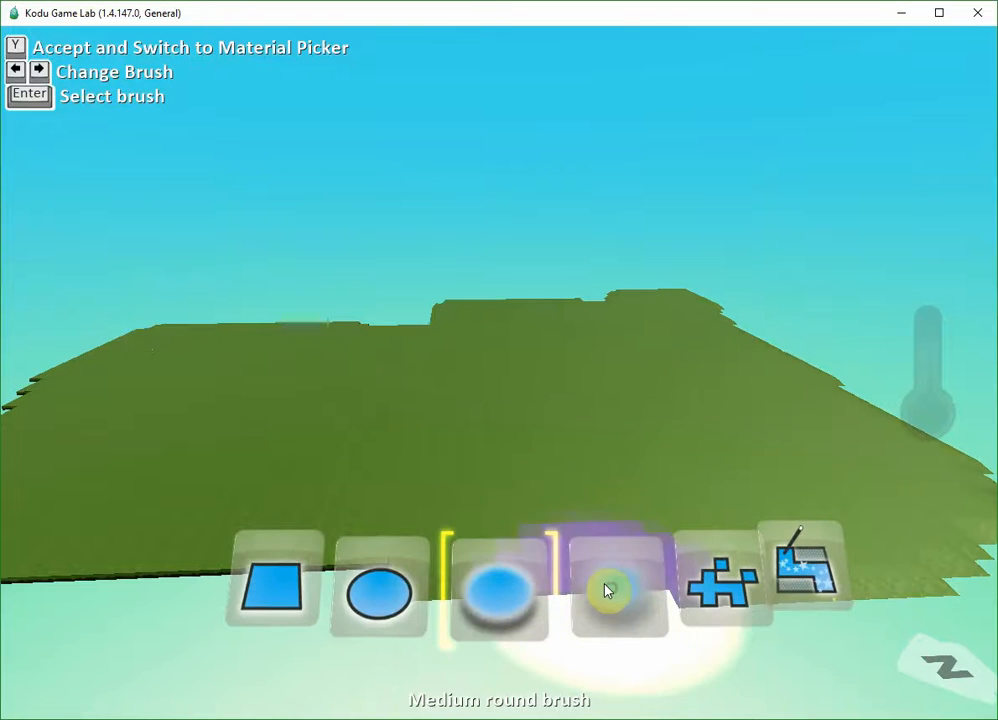
pyautogui.click(367, 595)
pyautogui.moveTo(282, 439); pyautogui.dragTo(283, 439)
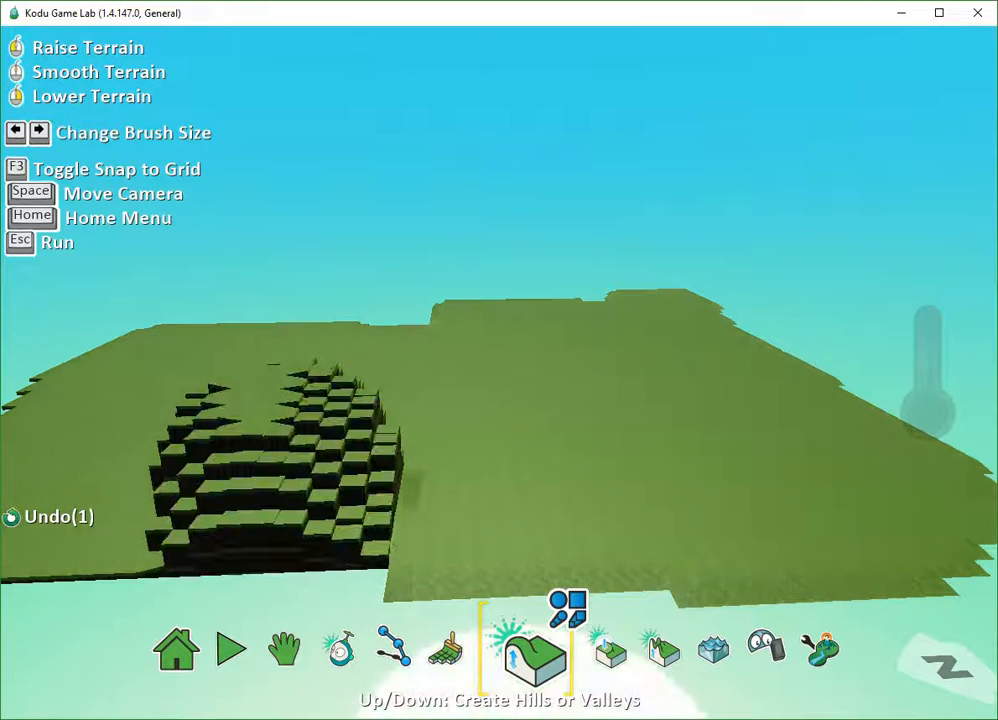
# Raise a second hill near the cubic ground's edge with the soft round brush.
pyautogui.press('space')
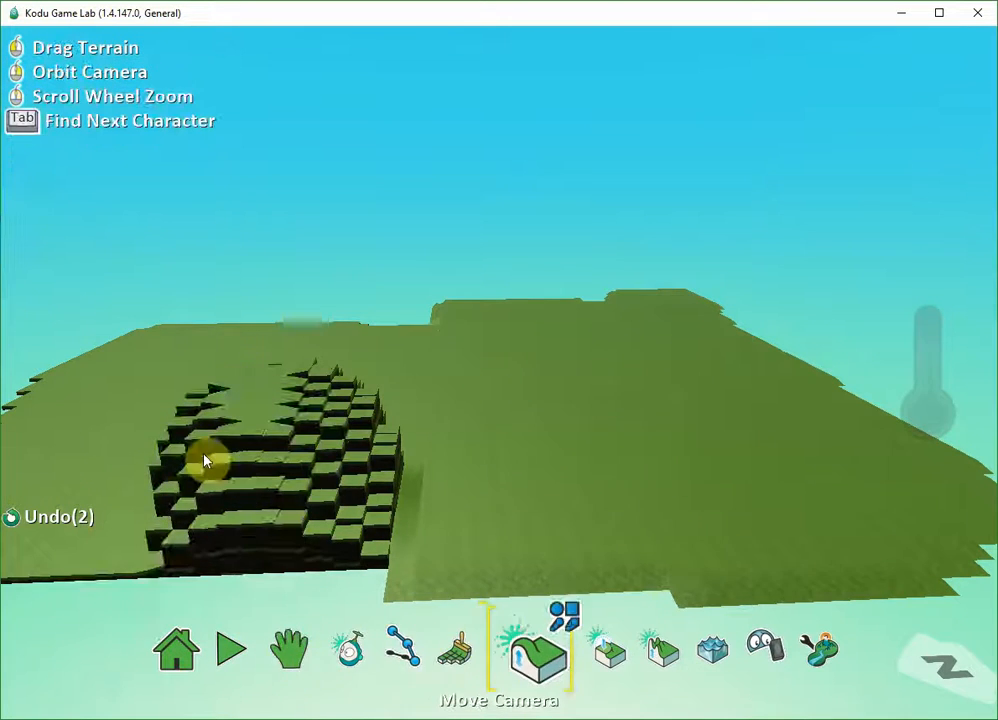
pyautogui.moveTo(205, 461); pyautogui.dragTo(442, 441, button='right')
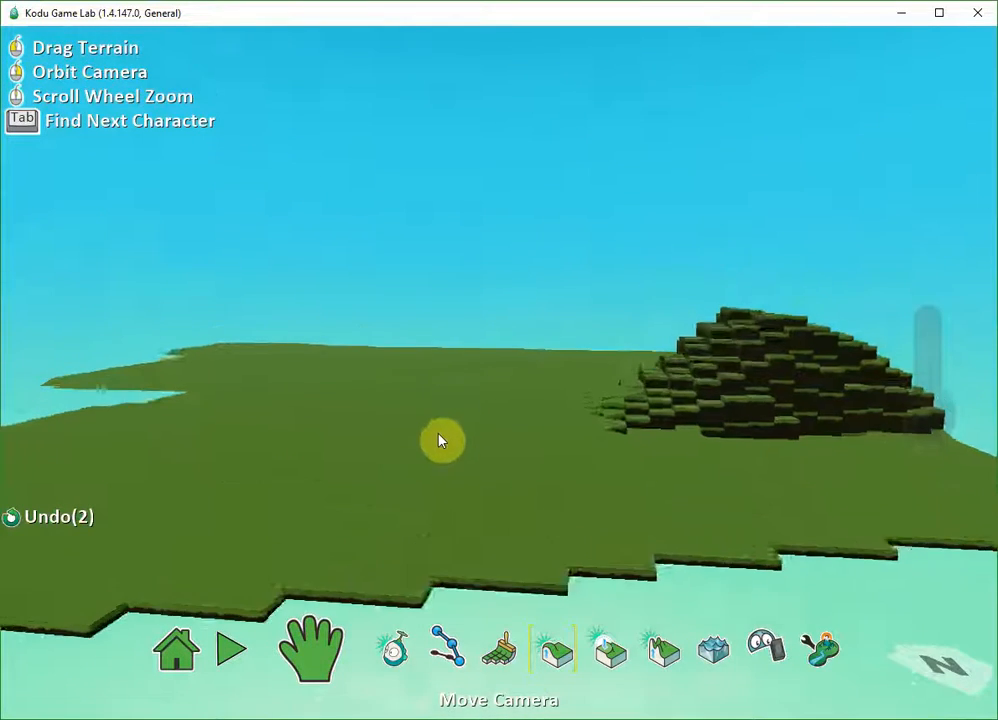
pyautogui.click(527, 655)
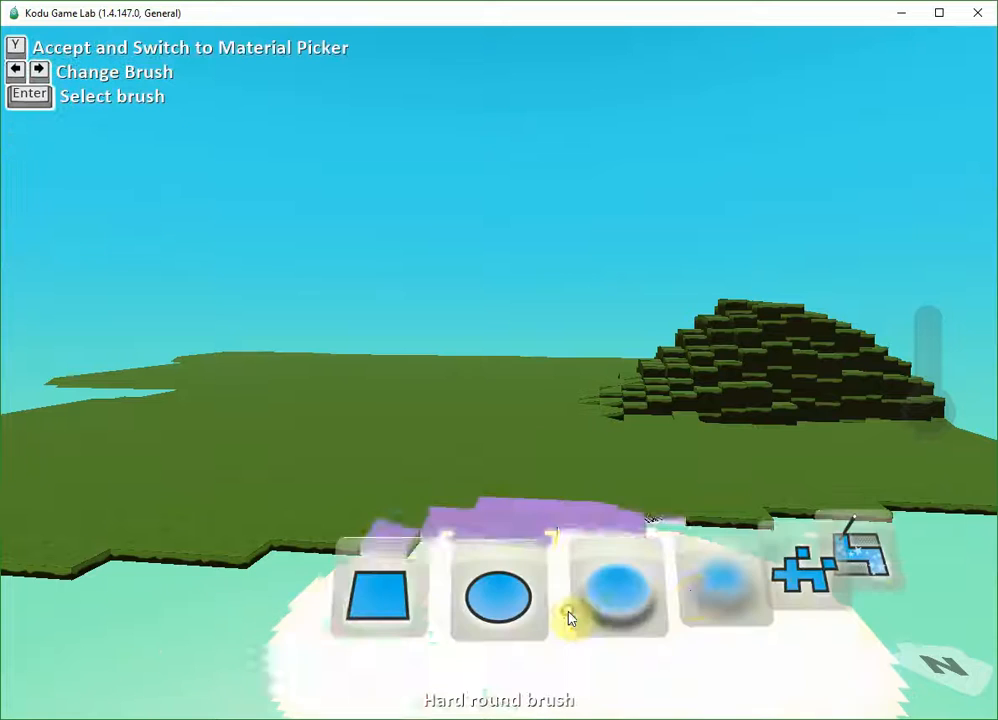
pyautogui.click(712, 590)
pyautogui.click(509, 597)
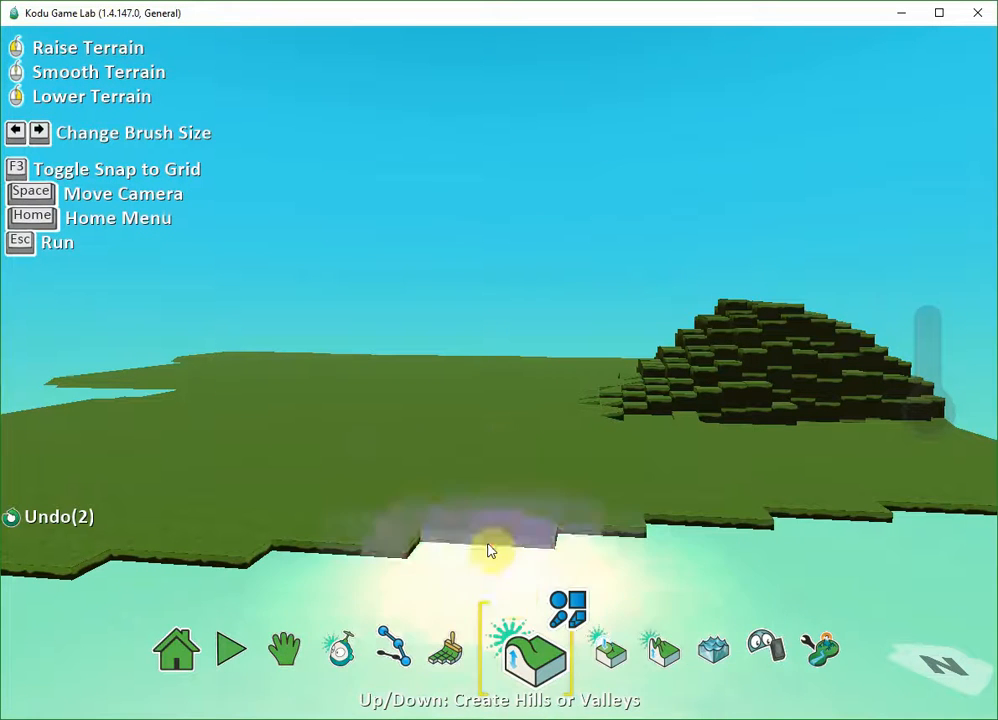
pyautogui.click(461, 448)
pyautogui.moveTo(461, 448)
pyautogui.mouseDown()
pyautogui.moveTo(403, 452)
pyautogui.moveTo(450, 414)
pyautogui.moveTo(483, 492)
pyautogui.moveTo(637, 494)
pyautogui.moveTo(523, 468)
pyautogui.moveTo(619, 446)
pyautogui.mouseUp()
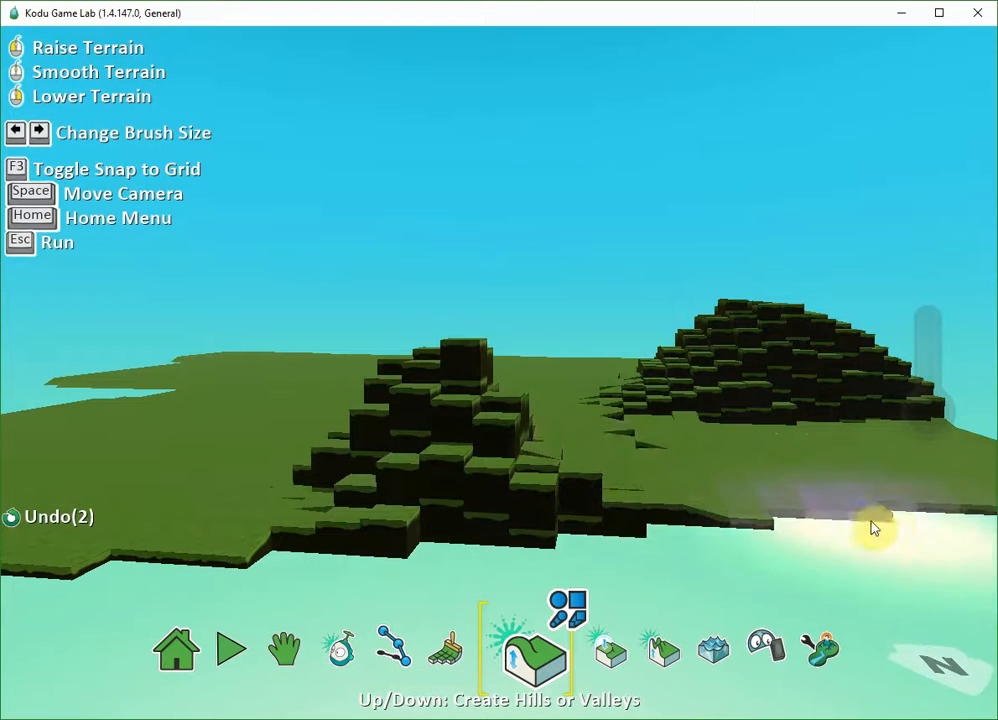
# Examine the two hills from a low angle and from farther away to compare their slopes.
pyautogui.press('space')
pyautogui.moveTo(867, 517); pyautogui.dragTo(655, 525)
pyautogui.moveTo(655, 525); pyautogui.dragTo(706, 497, button='right')
pyautogui.moveTo(706, 497)
pyautogui.mouseDown()
pyautogui.moveTo(637, 481)
pyautogui.moveTo(508, 506)
pyautogui.moveTo(597, 479)
pyautogui.moveTo(882, 530)
pyautogui.mouseUp()
pyautogui.press('space')
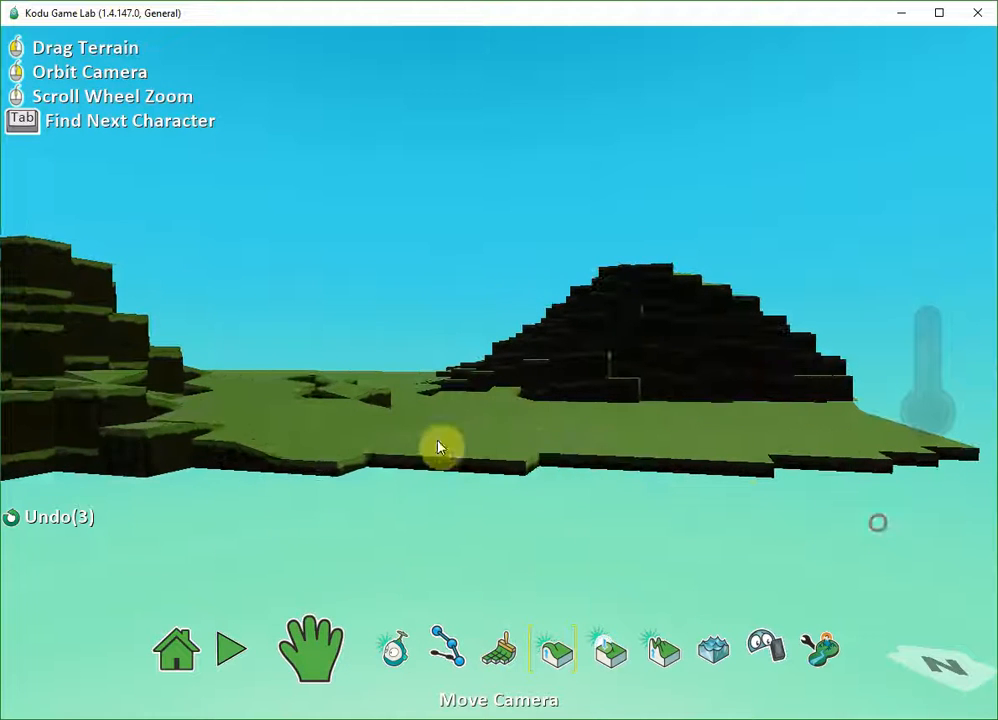
pyautogui.press('space')
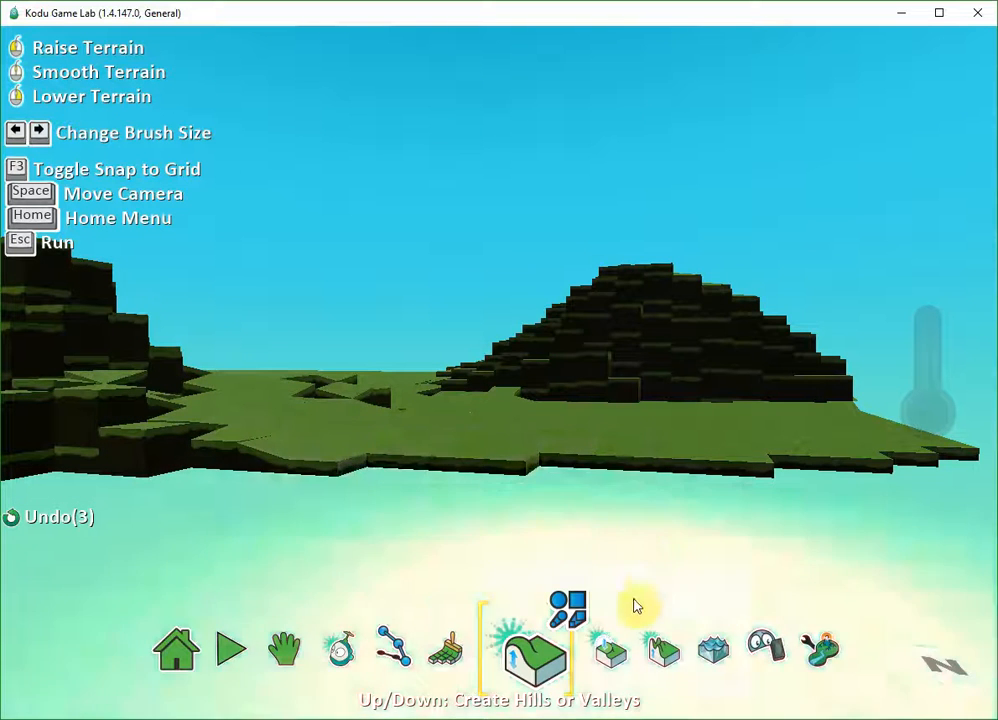
pyautogui.scroll(-5, 460, 487)
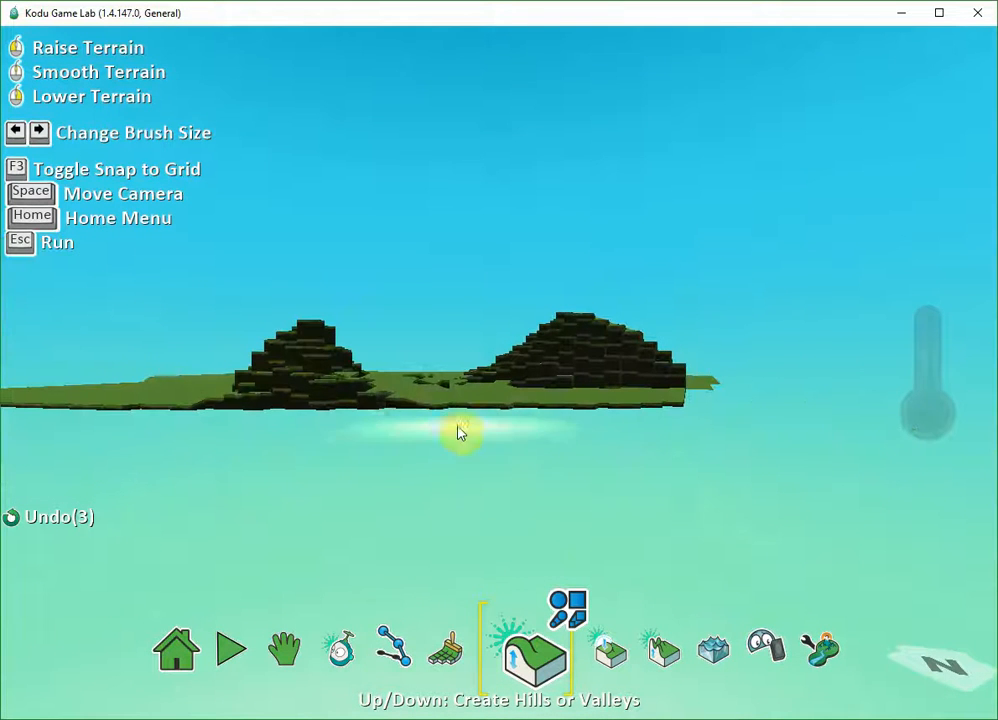
# Lower both hills with the Up/Down tool until the ground is flat.
pyautogui.press('space')
pyautogui.moveTo(458, 415); pyautogui.dragTo(472, 455, button='right')
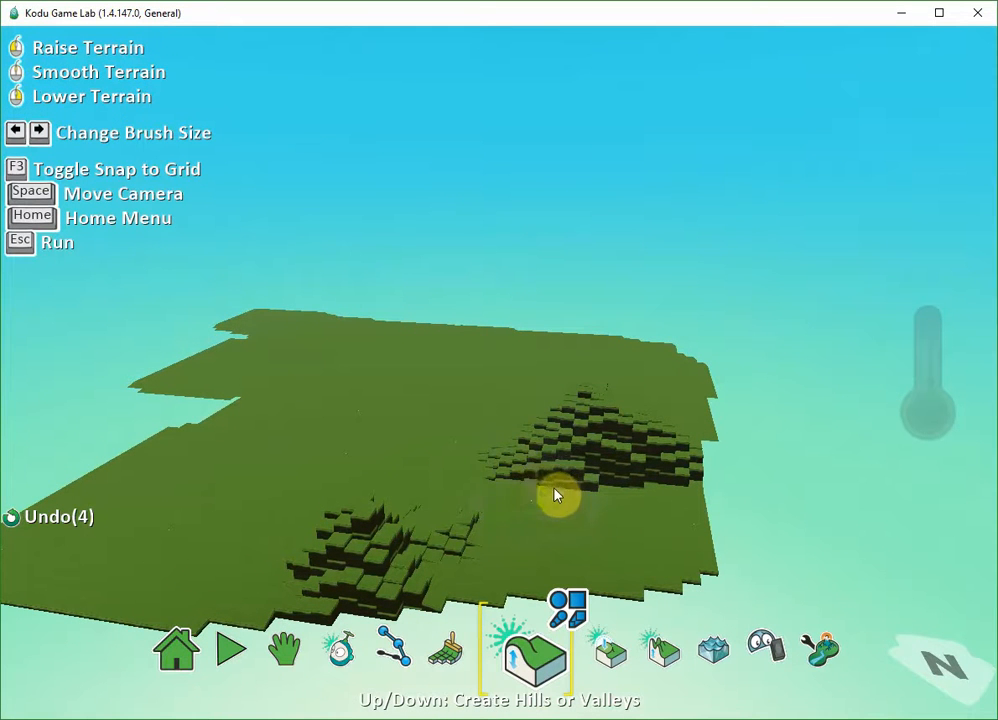
pyautogui.moveTo(555, 472)
pyautogui.mouseDown(button='right')
pyautogui.moveTo(633, 472)
pyautogui.moveTo(550, 459)
pyautogui.moveTo(612, 425)
pyautogui.mouseUp(button='right')
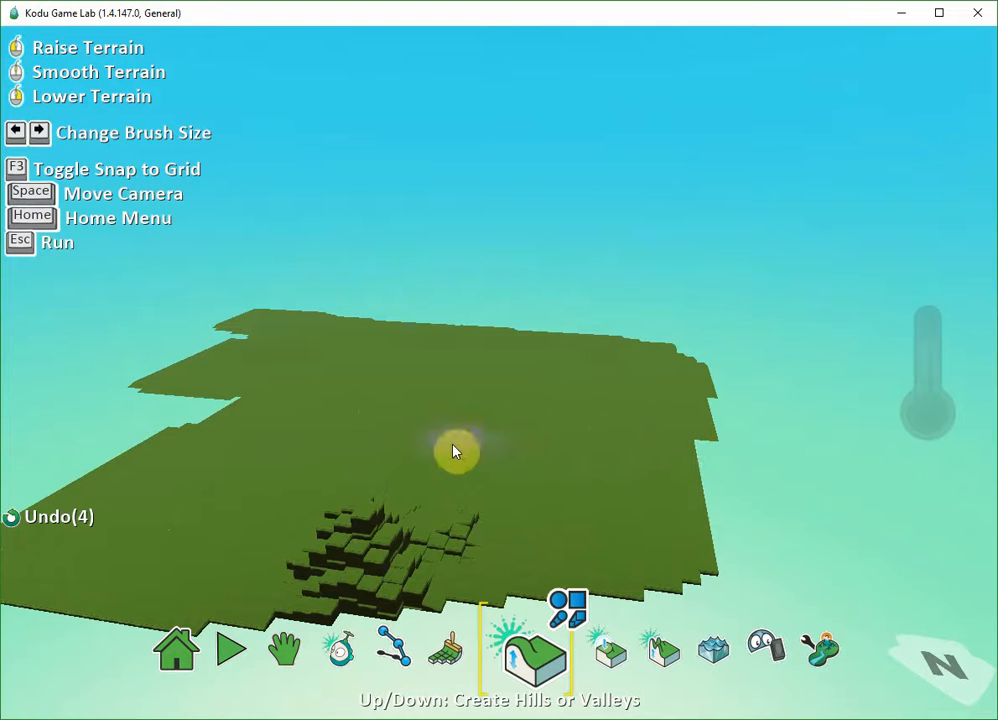
pyautogui.moveTo(453, 451); pyautogui.dragTo(323, 559, button='right')
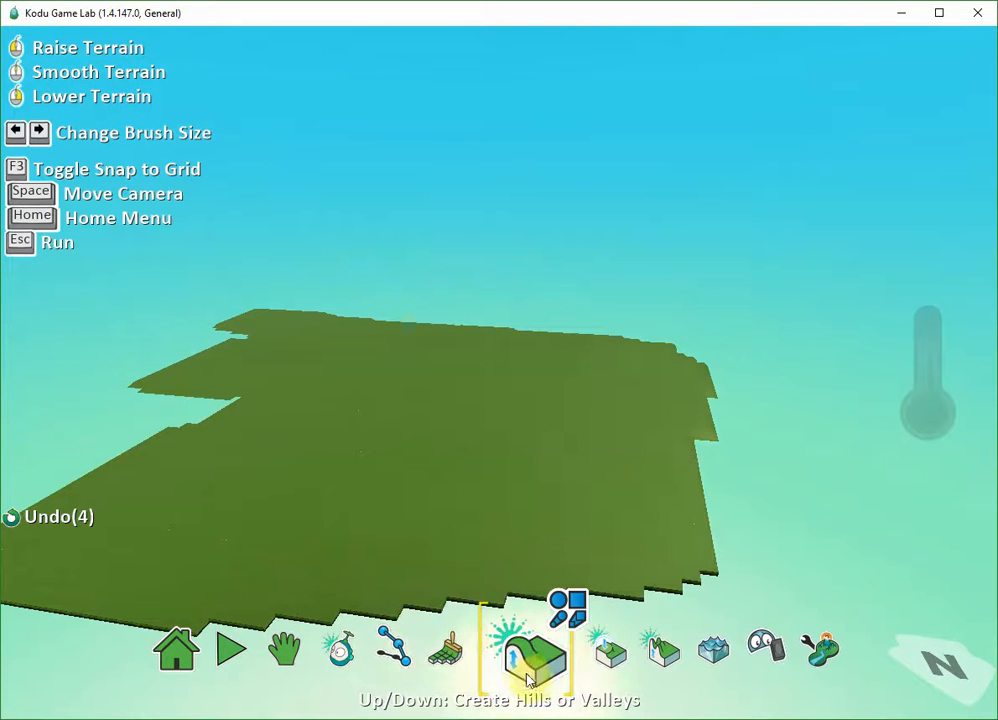
# Raise a blocky, stepped hill on the cubic ground with the Up/Down tool and the square brush.
pyautogui.click(557, 652)
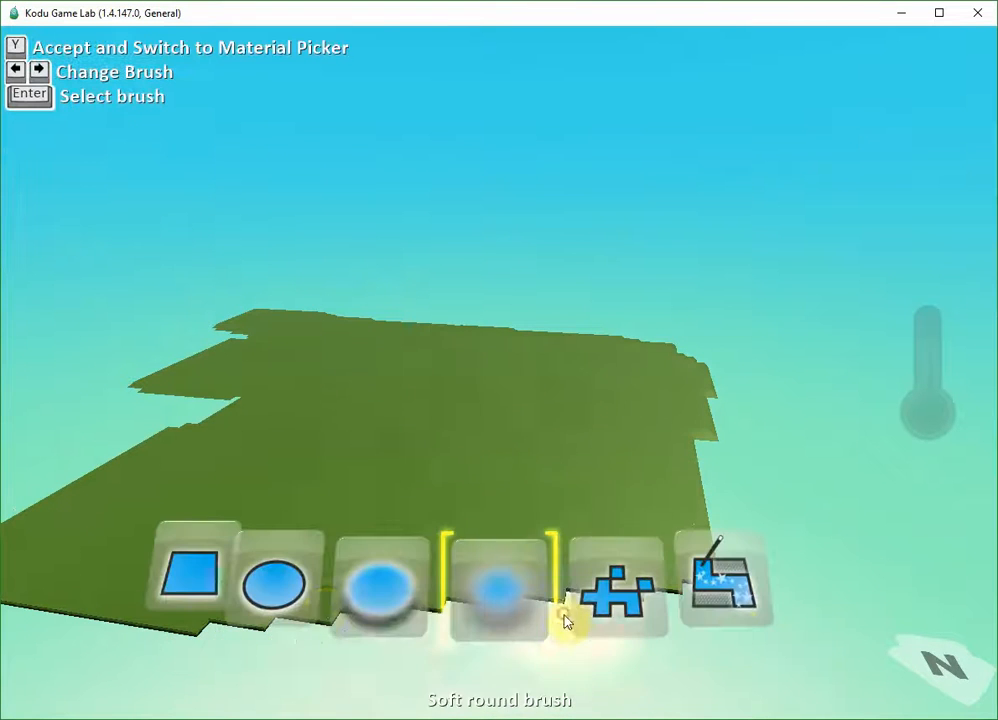
pyautogui.click(174, 578)
pyautogui.click(501, 586)
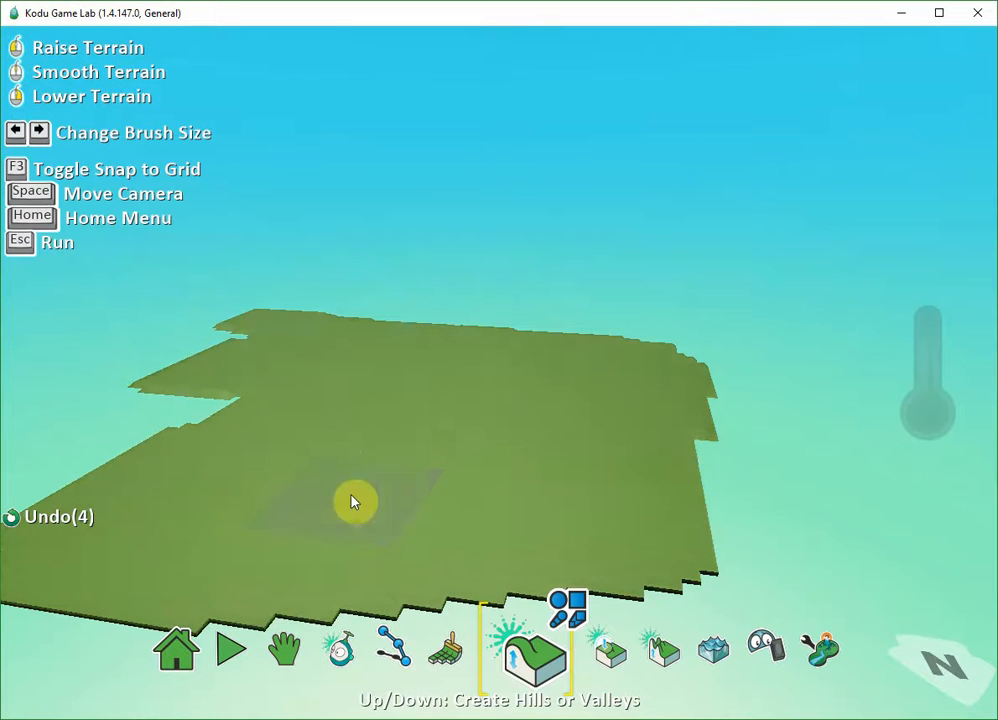
pyautogui.moveTo(354, 502); pyautogui.dragTo(348, 457)
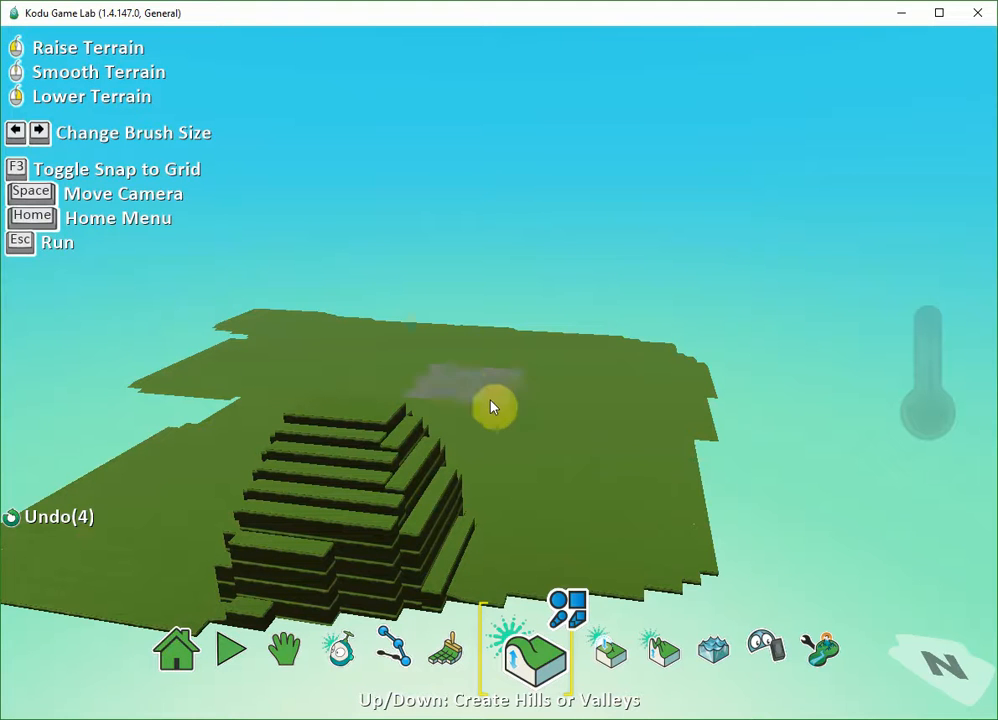
# Raise a second hill on the smooth ground, away from the stepped hill, with the Up/Down tool and the square brush.
pyautogui.press('space')
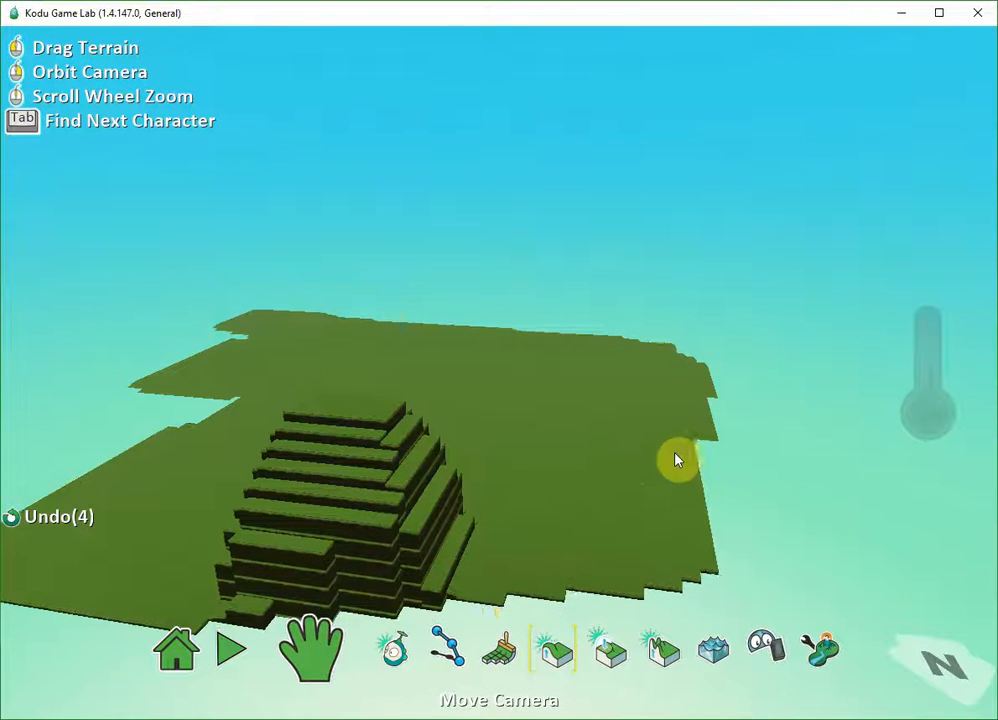
pyautogui.moveTo(675, 459)
pyautogui.mouseDown(button='right')
pyautogui.moveTo(439, 452)
pyautogui.moveTo(446, 448)
pyautogui.mouseUp(button='right')
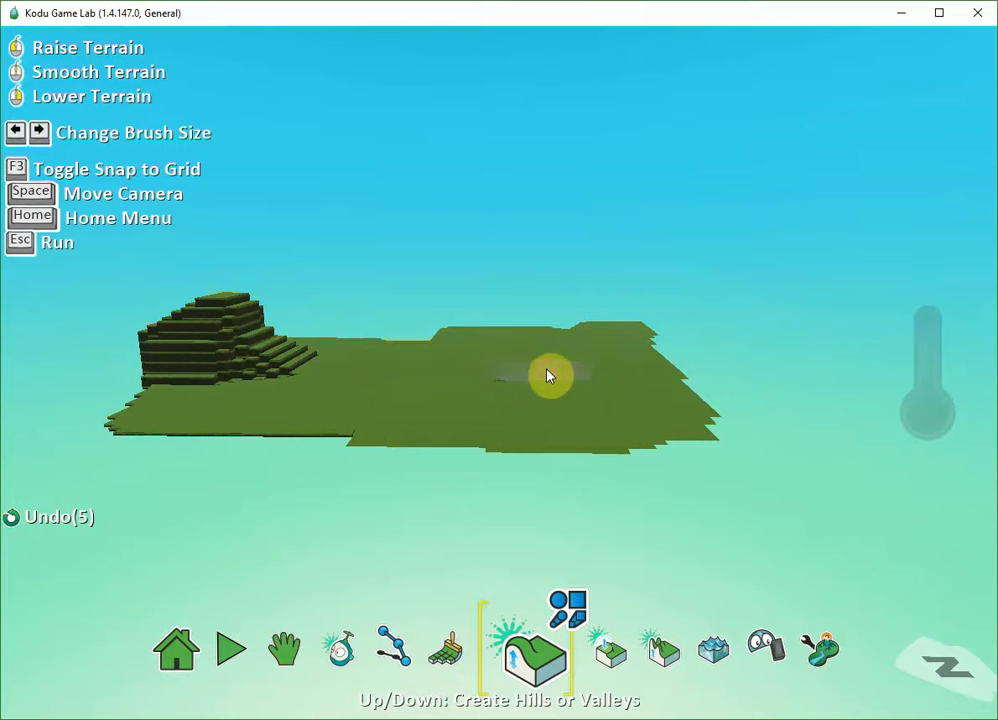
pyautogui.click(547, 370)
pyautogui.moveTo(547, 375); pyautogui.dragTo(603, 370)
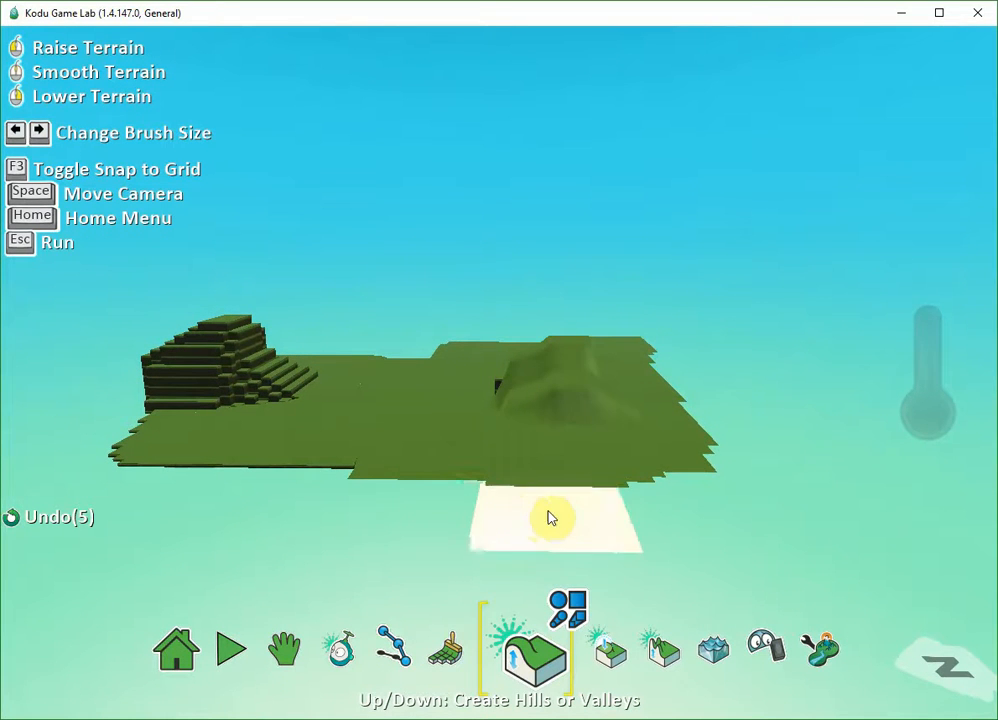
pyautogui.scroll(5, 399, 470)
pyautogui.scroll(-1, 400, 486)
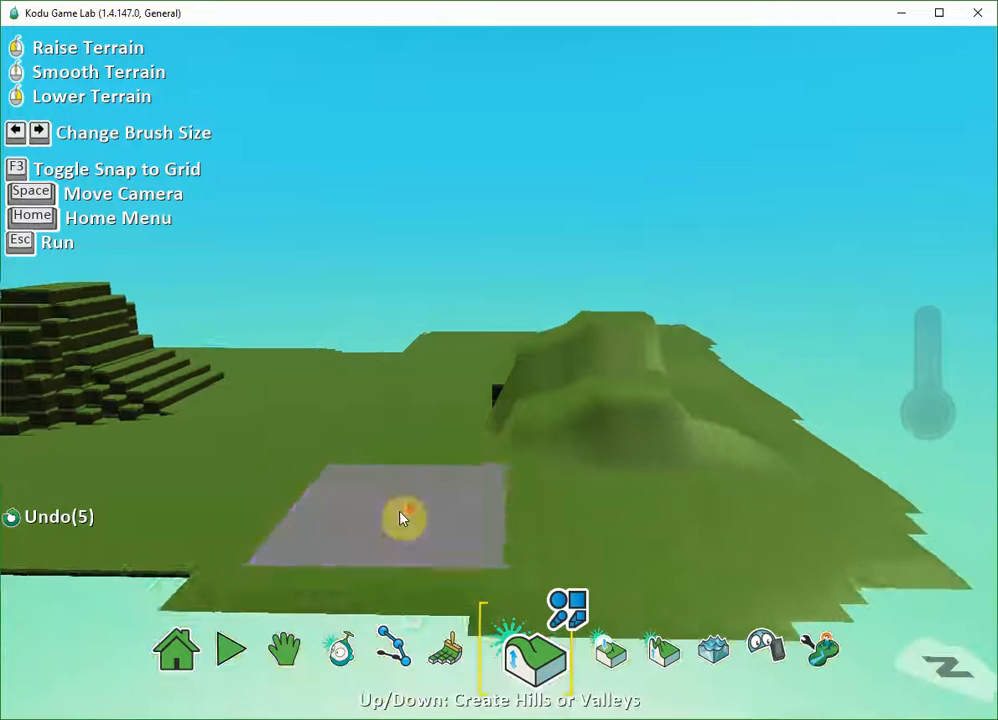
pyautogui.moveTo(313, 544); pyautogui.dragTo(339, 541)
# Compare the stepped and smooth hills with the smooth and cubic styles of ground material 20.
pyautogui.click(296, 668)
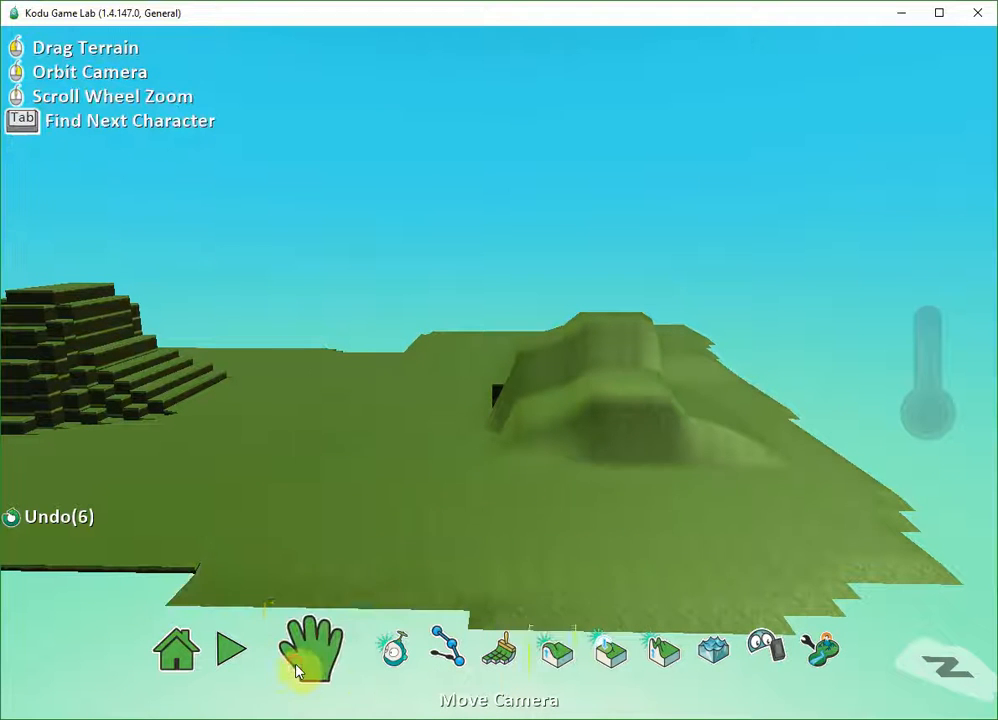
pyautogui.moveTo(283, 508); pyautogui.dragTo(700, 474)
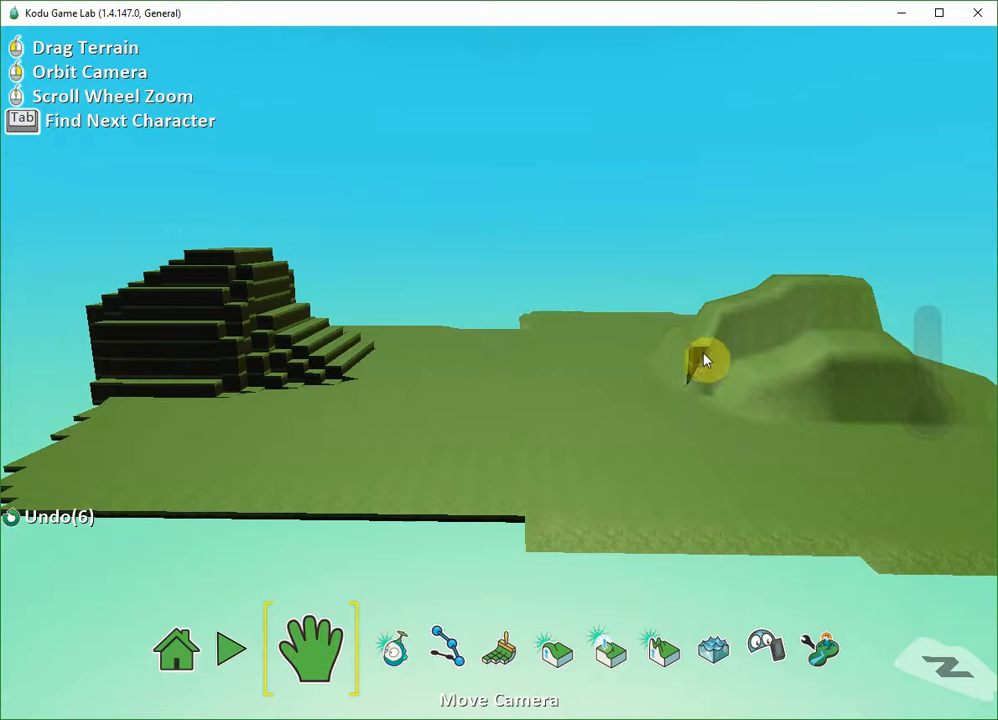
pyautogui.moveTo(790, 458); pyautogui.dragTo(722, 437)
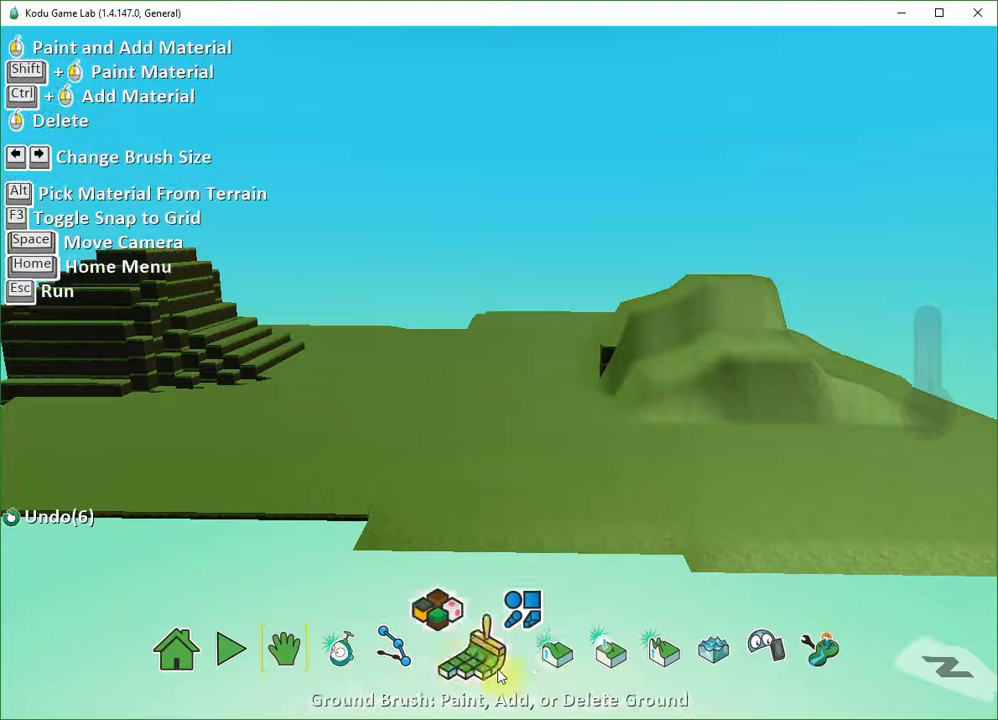
pyautogui.click(468, 662)
pyautogui.click(441, 610)
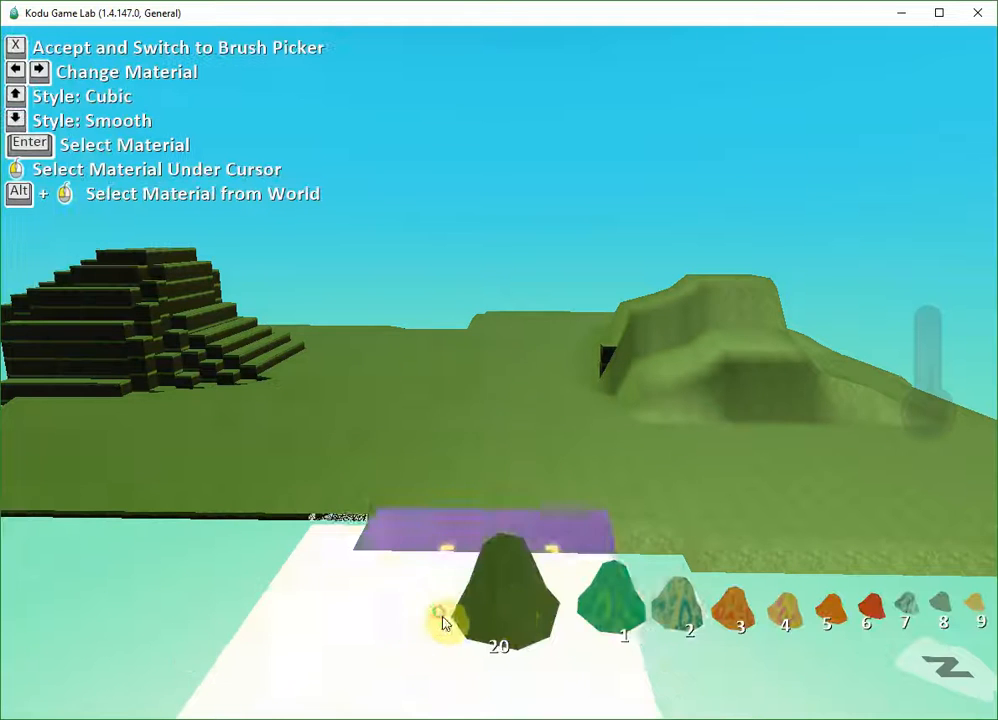
pyautogui.click(517, 618)
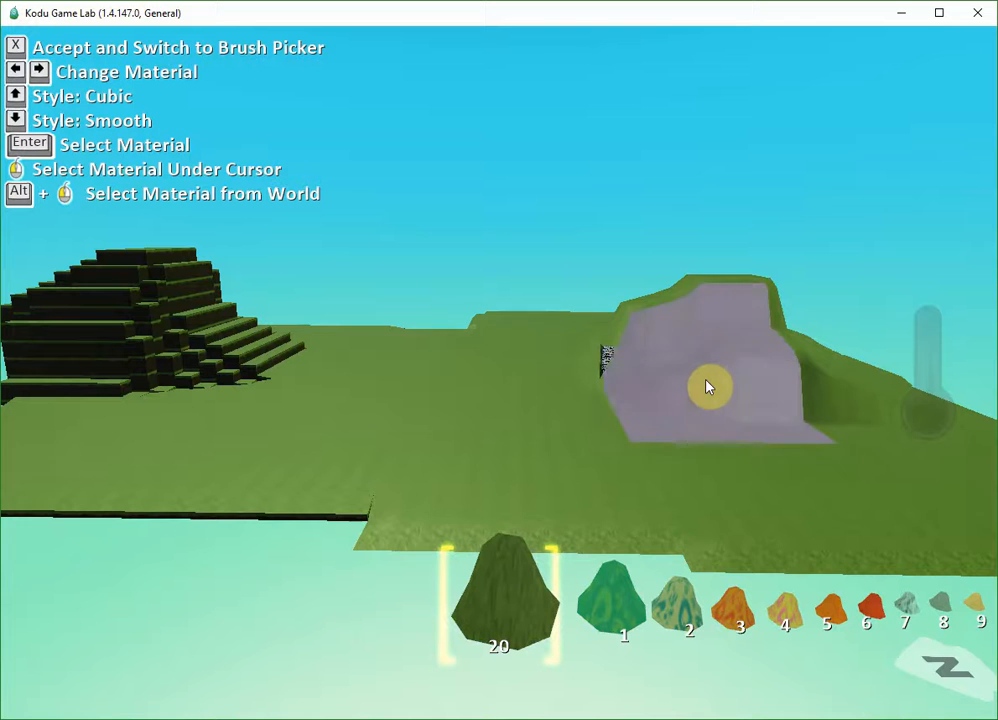
pyautogui.press('Up')
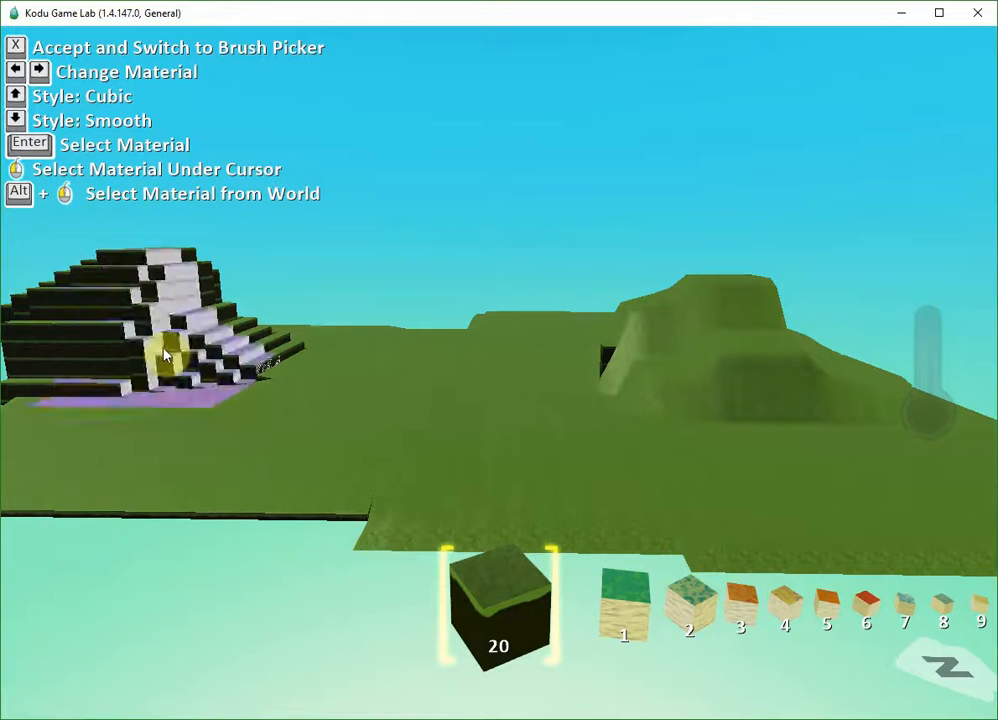
pyautogui.click(492, 568)
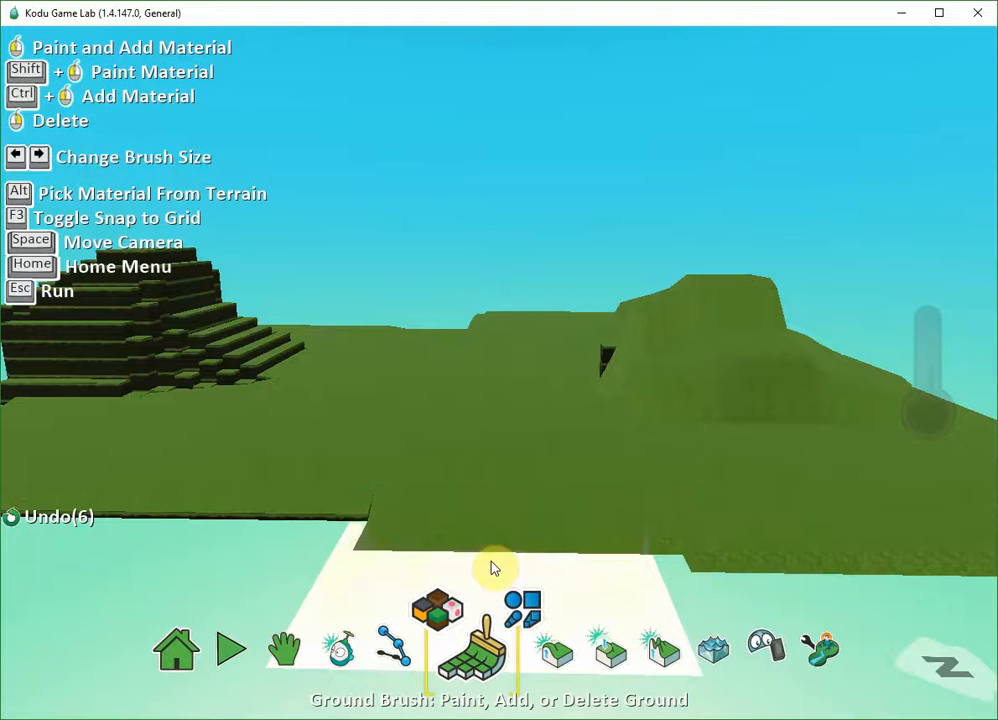
# Level part of the stepped hill and soften the smooth hill with the Flatten tool.
pyautogui.click(534, 658)
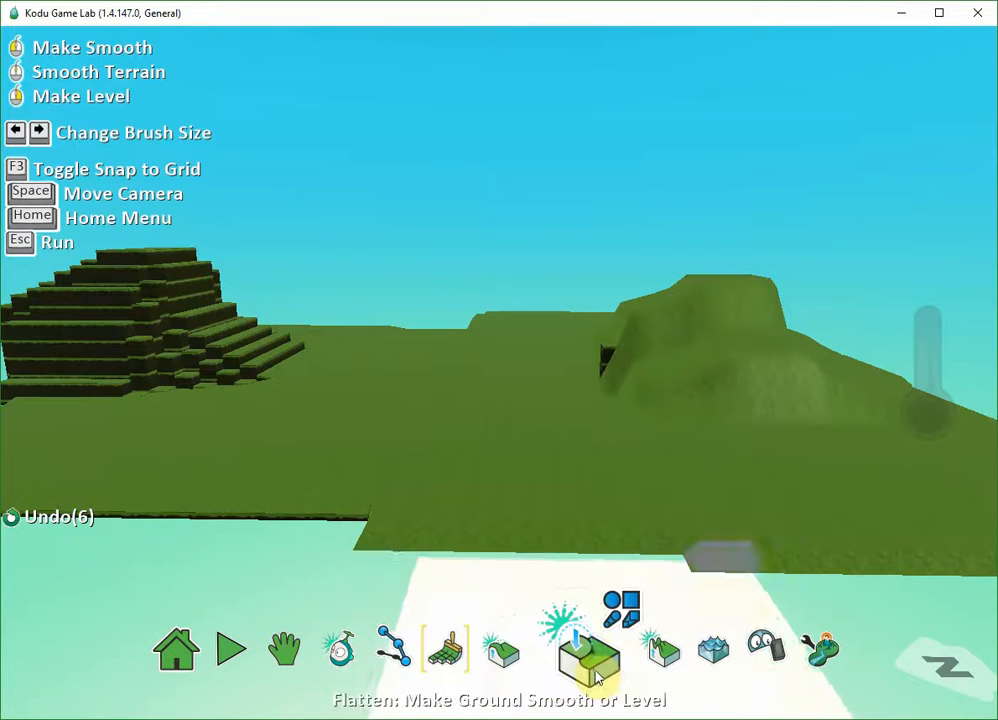
pyautogui.click(593, 676)
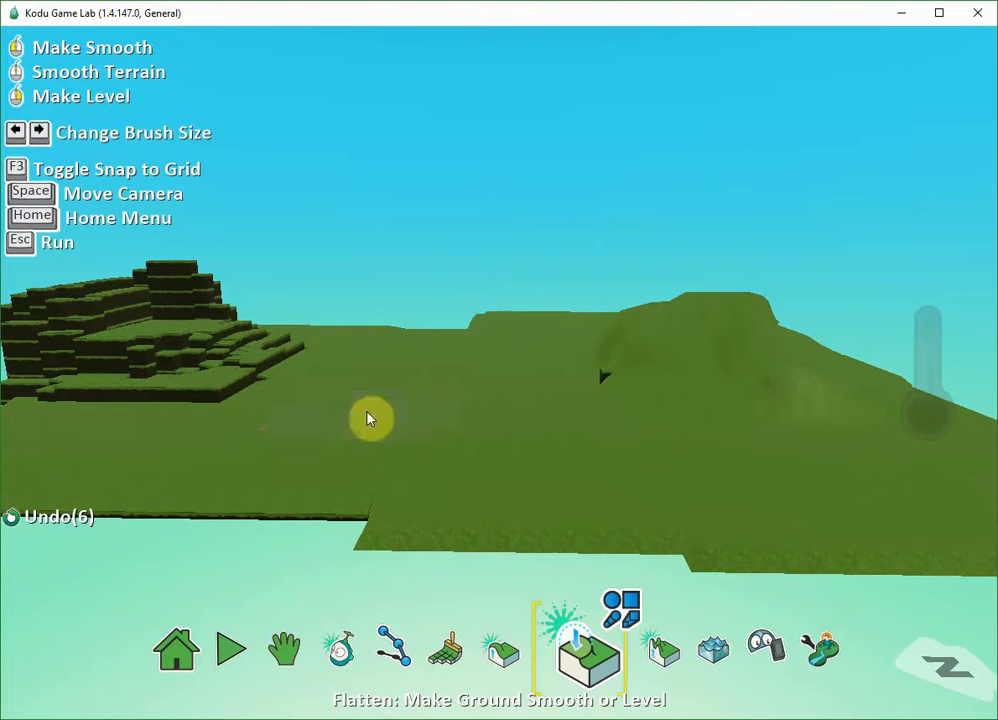
pyautogui.press('space')
pyautogui.moveTo(399, 404)
pyautogui.mouseDown(button='right')
pyautogui.moveTo(439, 443)
pyautogui.moveTo(403, 459)
pyautogui.mouseUp(button='right')
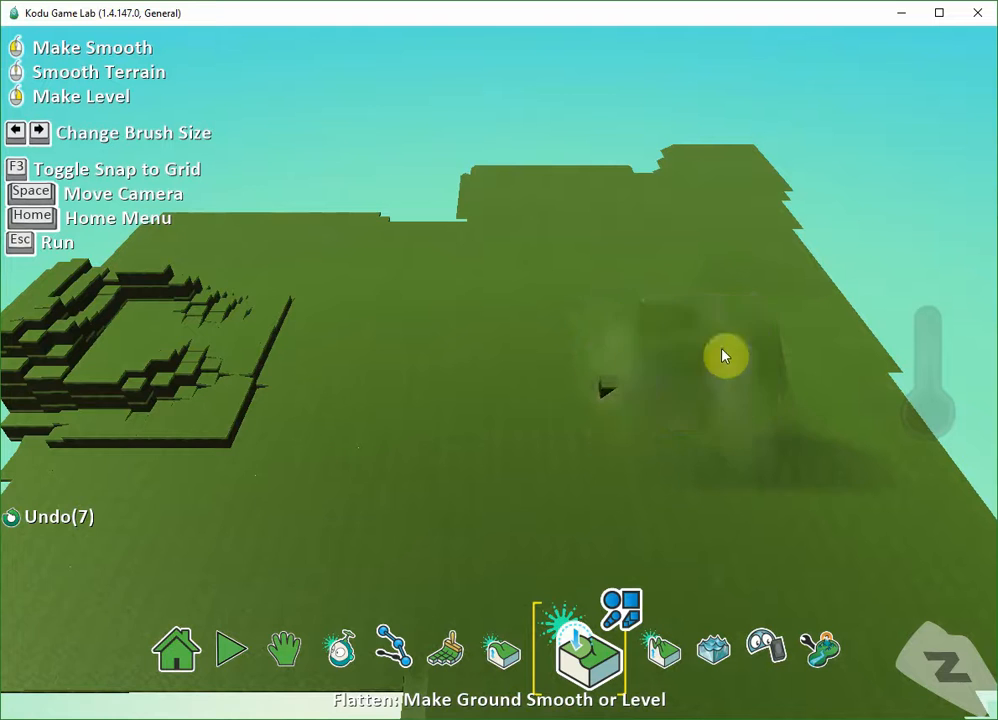
pyautogui.scroll(2, 745, 321)
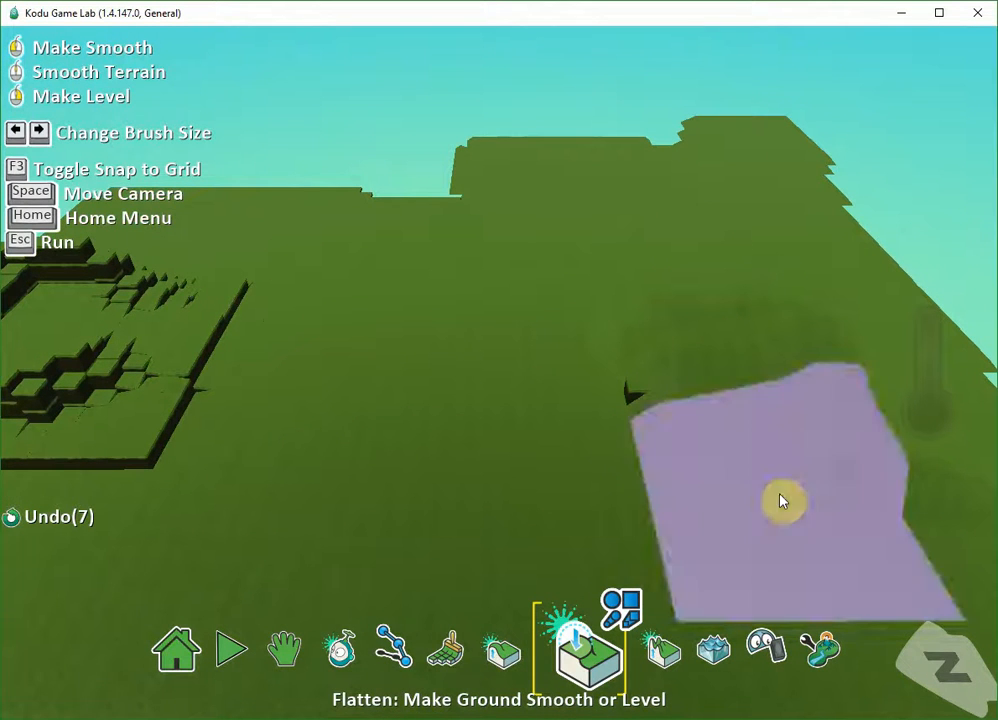
# Work around the smooth hill with the Flatten tool, smoothing and levelling its top and sides.
pyautogui.press('space')
pyautogui.moveTo(838, 470); pyautogui.dragTo(579, 422, button='right')
pyautogui.moveTo(590, 418); pyautogui.dragTo(620, 410)
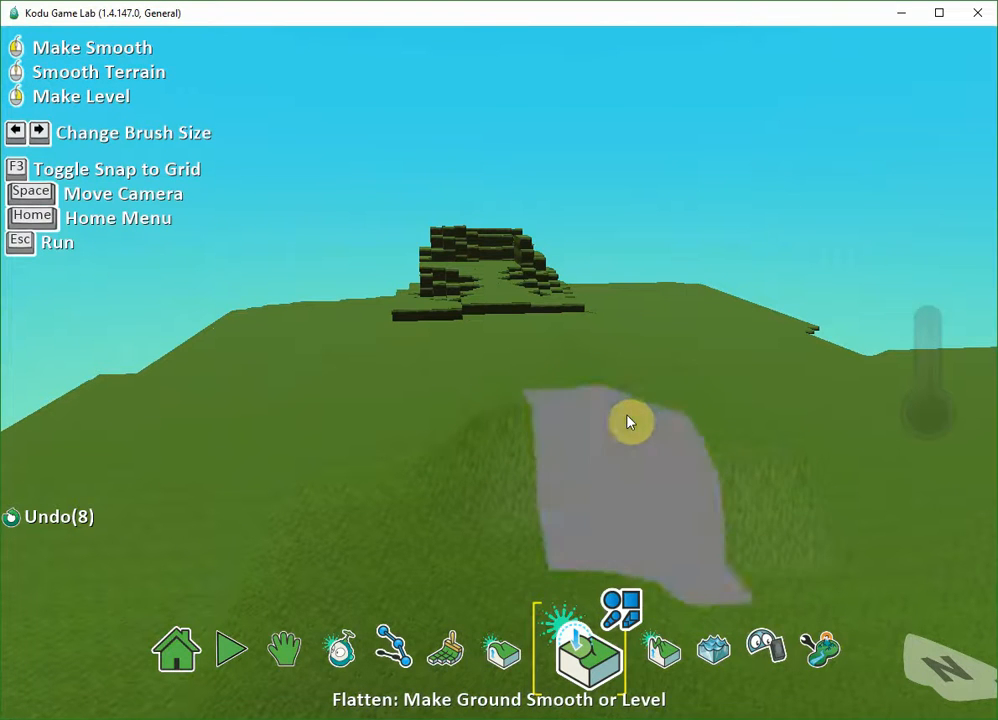
pyautogui.press('space')
pyautogui.moveTo(713, 493); pyautogui.dragTo(293, 527, button='right')
pyautogui.press('space')
pyautogui.click(431, 403)
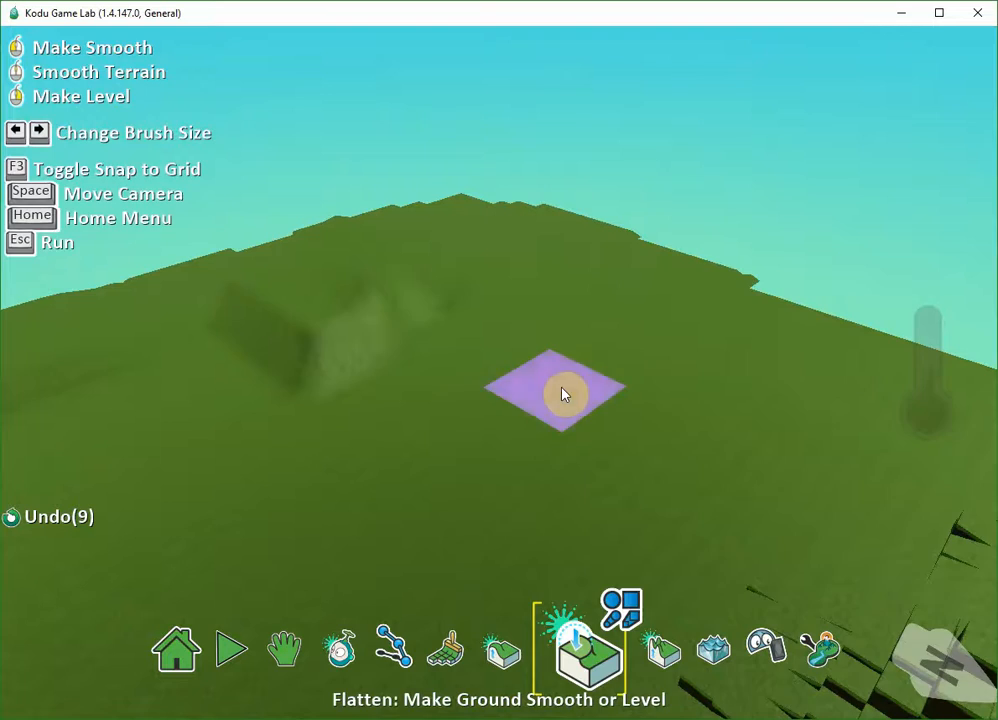
pyautogui.press('space')
pyautogui.moveTo(477, 363)
pyautogui.mouseDown(button='right')
pyautogui.moveTo(359, 330)
pyautogui.moveTo(256, 345)
pyautogui.moveTo(381, 474)
pyautogui.moveTo(487, 451)
pyautogui.moveTo(555, 376)
pyautogui.moveTo(688, 348)
pyautogui.moveTo(851, 344)
pyautogui.moveTo(927, 323)
pyautogui.moveTo(936, 334)
pyautogui.moveTo(829, 343)
pyautogui.moveTo(636, 383)
pyautogui.moveTo(474, 392)
pyautogui.moveTo(639, 397)
pyautogui.moveTo(783, 375)
pyautogui.mouseUp(button='right')
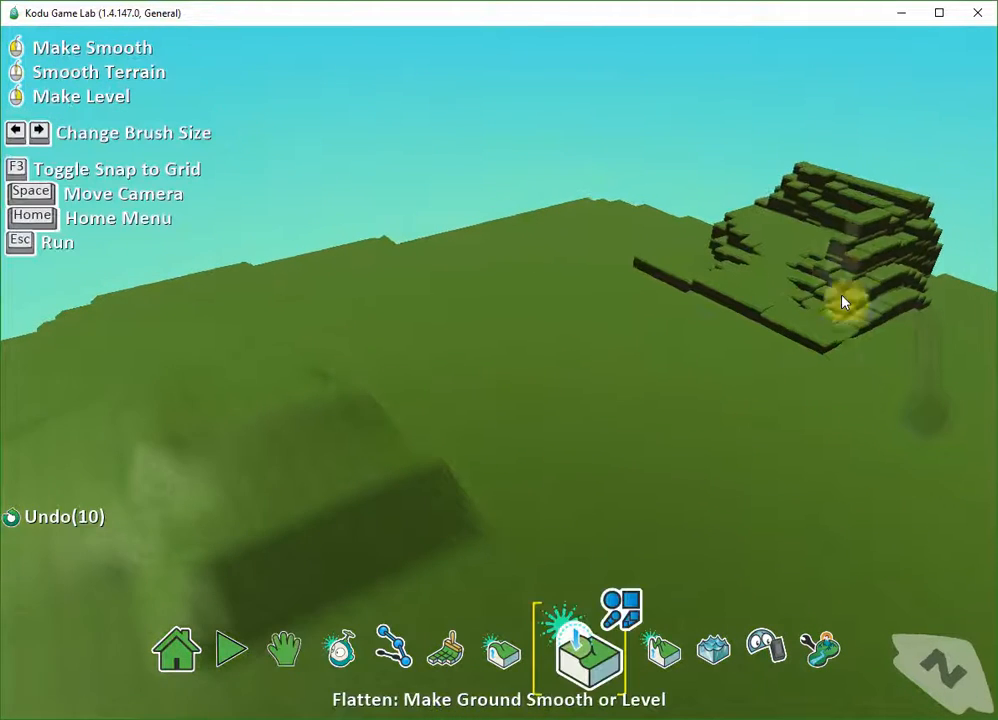
# Create a row of spikey blocks on the cubic ground beside the stepped hill with the Roughen tool and the square brush.
pyautogui.click(640, 672)
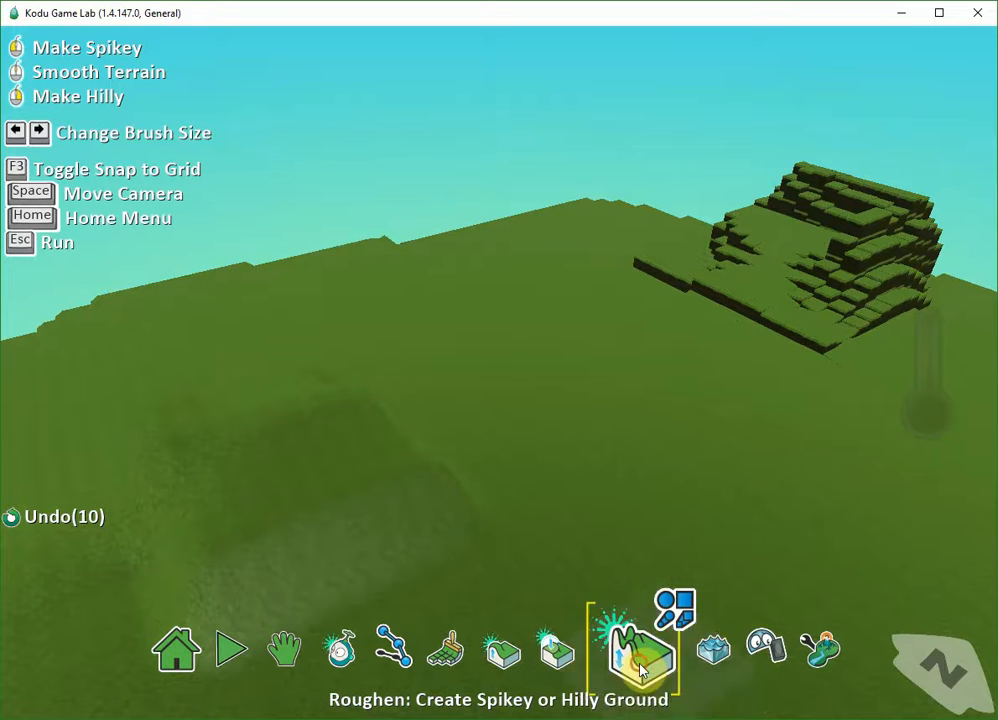
pyautogui.click(680, 618)
pyautogui.click(522, 612)
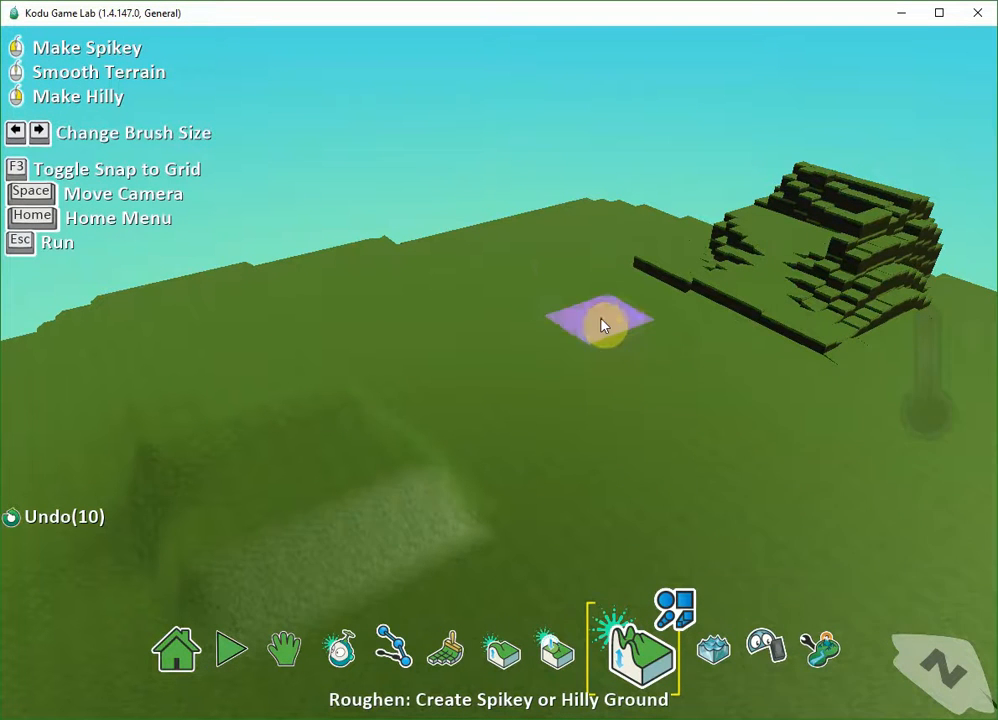
pyautogui.moveTo(586, 278)
pyautogui.mouseDown()
pyautogui.moveTo(644, 325)
pyautogui.moveTo(713, 350)
pyautogui.moveTo(887, 461)
pyautogui.moveTo(846, 491)
pyautogui.mouseUp()
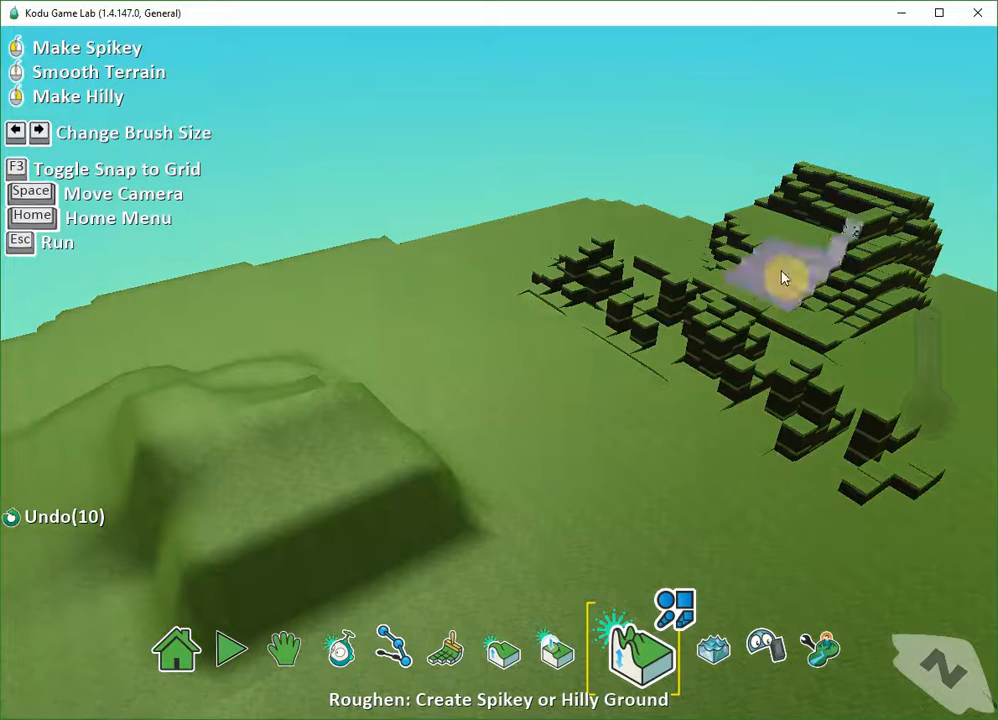
pyautogui.click(557, 651)
pyautogui.click(502, 652)
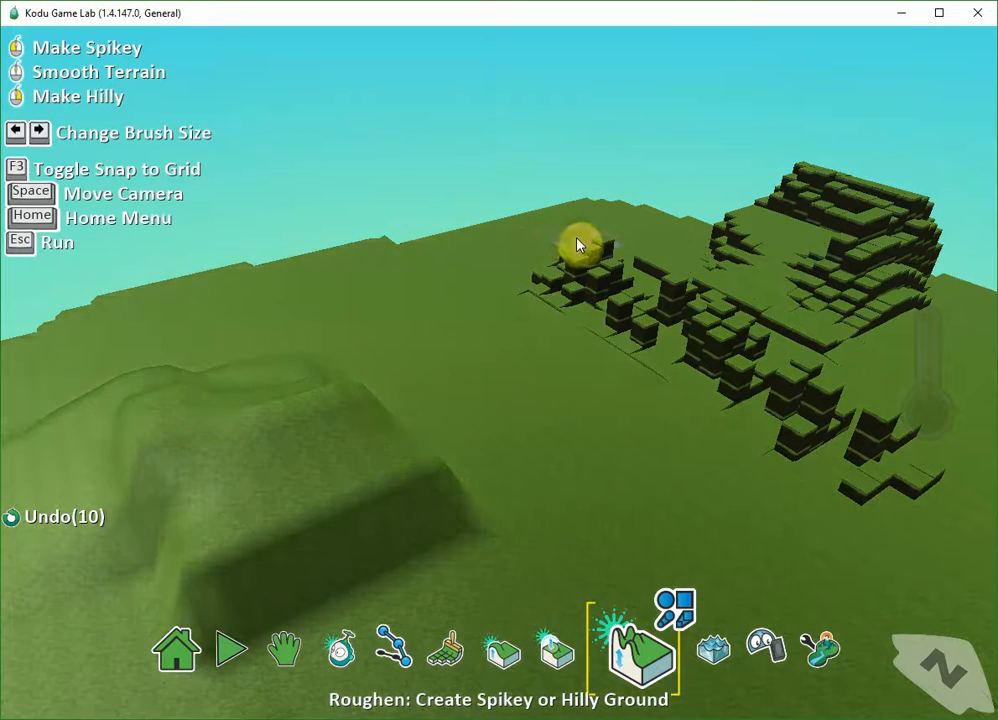
pyautogui.moveTo(587, 254)
pyautogui.mouseDown()
pyautogui.moveTo(620, 334)
pyautogui.moveTo(598, 317)
pyautogui.mouseUp()
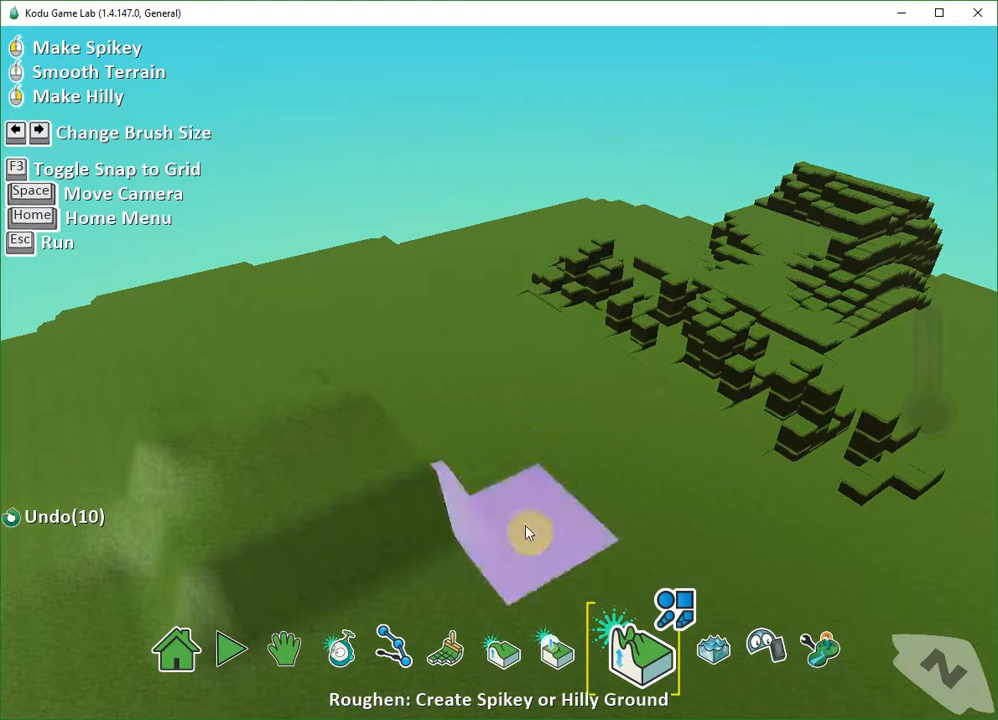
# Create a row of pointed spikes on the smooth ground in front of the smooth hill with the Roughen tool.
pyautogui.press('space')
pyautogui.moveTo(482, 547); pyautogui.dragTo(522, 286)
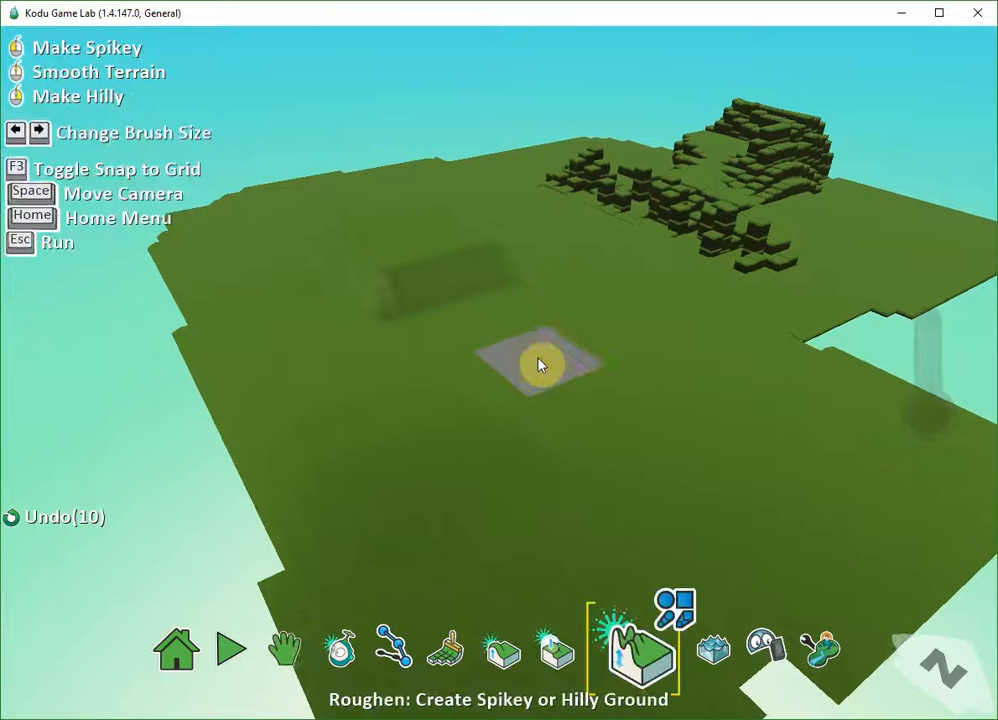
pyautogui.moveTo(538, 361)
pyautogui.mouseDown()
pyautogui.moveTo(561, 356)
pyautogui.moveTo(705, 470)
pyautogui.mouseUp()
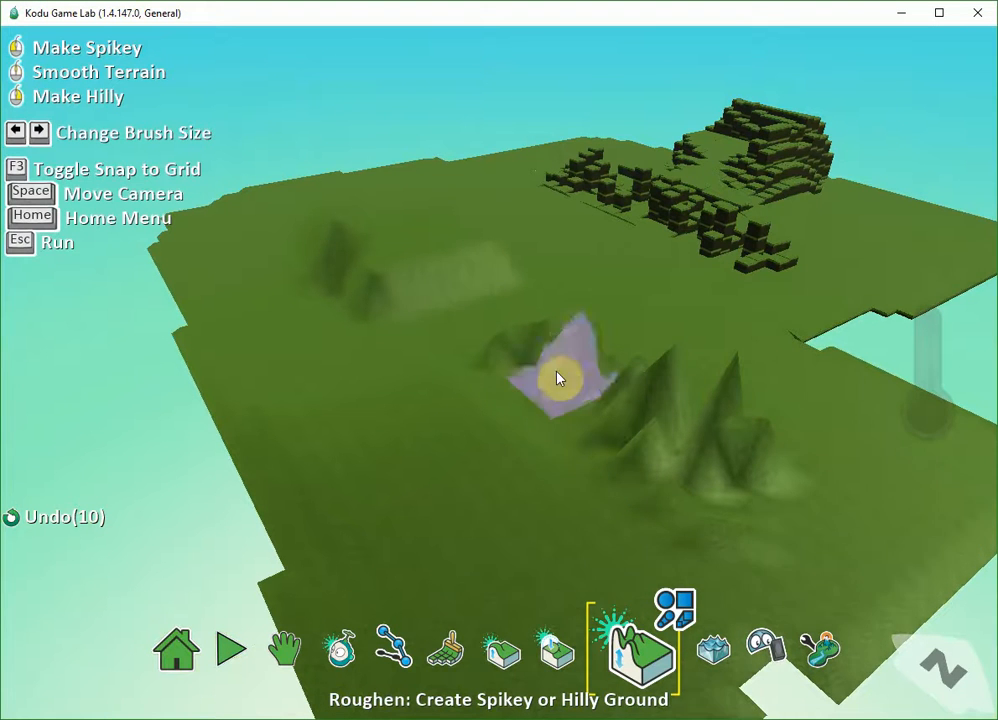
# Create rounded, hilly ground beside the row of pointed spikes with the Roughen tool.
pyautogui.press('space')
pyautogui.moveTo(485, 407)
pyautogui.mouseDown(button='right')
pyautogui.moveTo(546, 423)
pyautogui.moveTo(650, 390)
pyautogui.moveTo(700, 350)
pyautogui.moveTo(973, 385)
pyautogui.moveTo(648, 352)
pyautogui.moveTo(365, 367)
pyautogui.moveTo(238, 352)
pyautogui.moveTo(205, 372)
pyautogui.moveTo(313, 391)
pyautogui.moveTo(292, 383)
pyautogui.mouseUp(button='right')
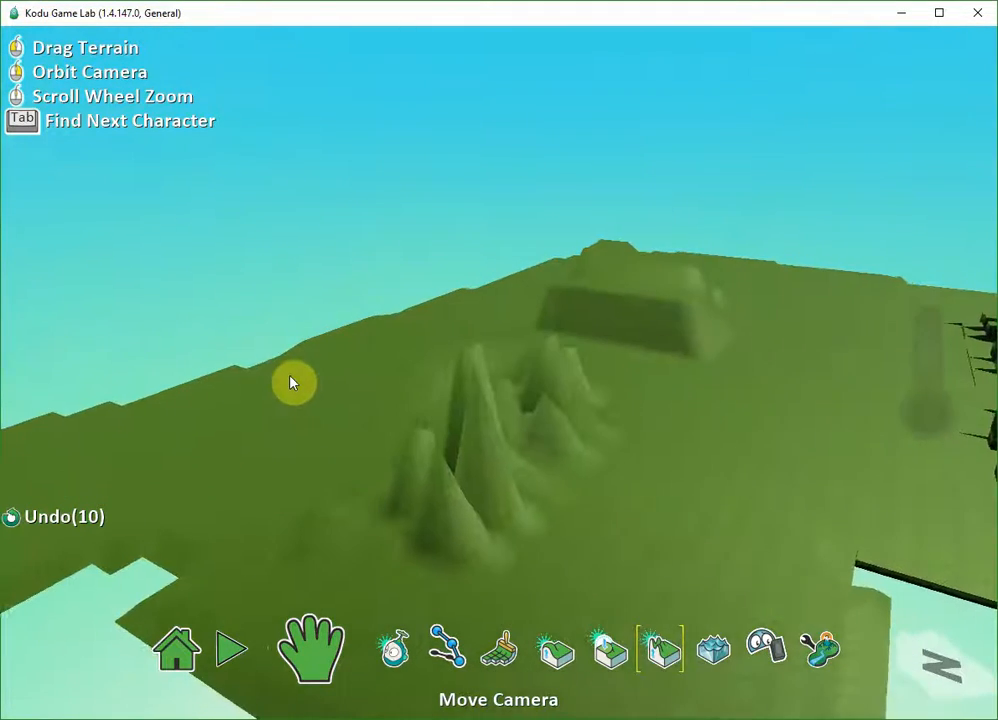
pyautogui.press('space')
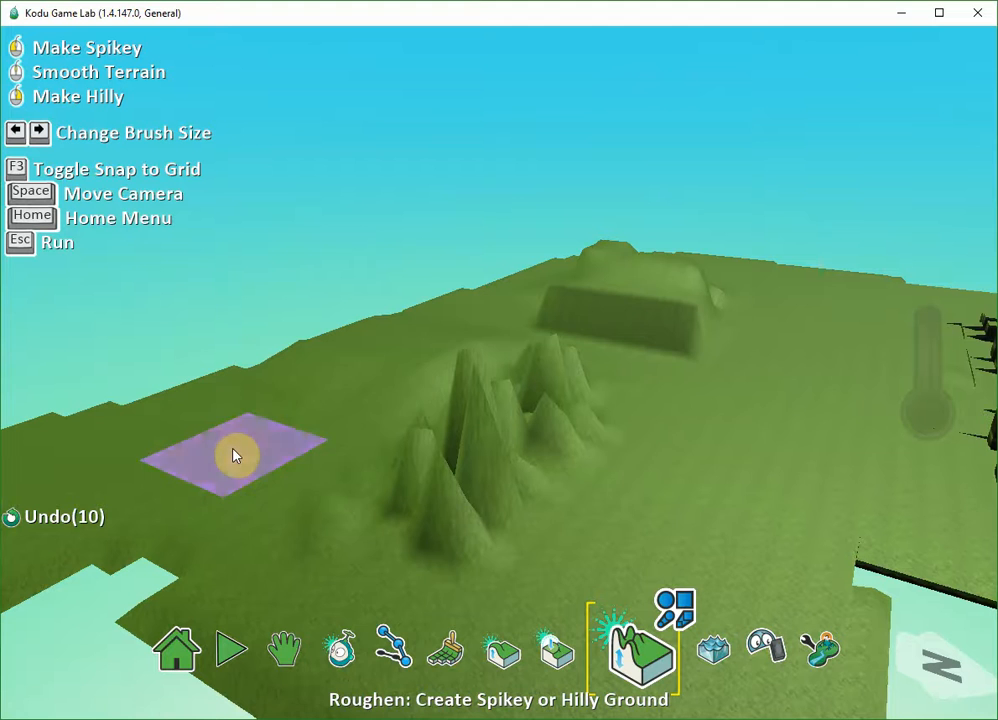
pyautogui.moveTo(231, 446)
pyautogui.mouseDown(button='right')
pyautogui.moveTo(258, 454)
pyautogui.moveTo(169, 434)
pyautogui.moveTo(138, 414)
pyautogui.moveTo(267, 383)
pyautogui.moveTo(310, 420)
pyautogui.moveTo(352, 379)
pyautogui.moveTo(319, 412)
pyautogui.moveTo(581, 391)
pyautogui.moveTo(308, 395)
pyautogui.mouseUp(button='right')
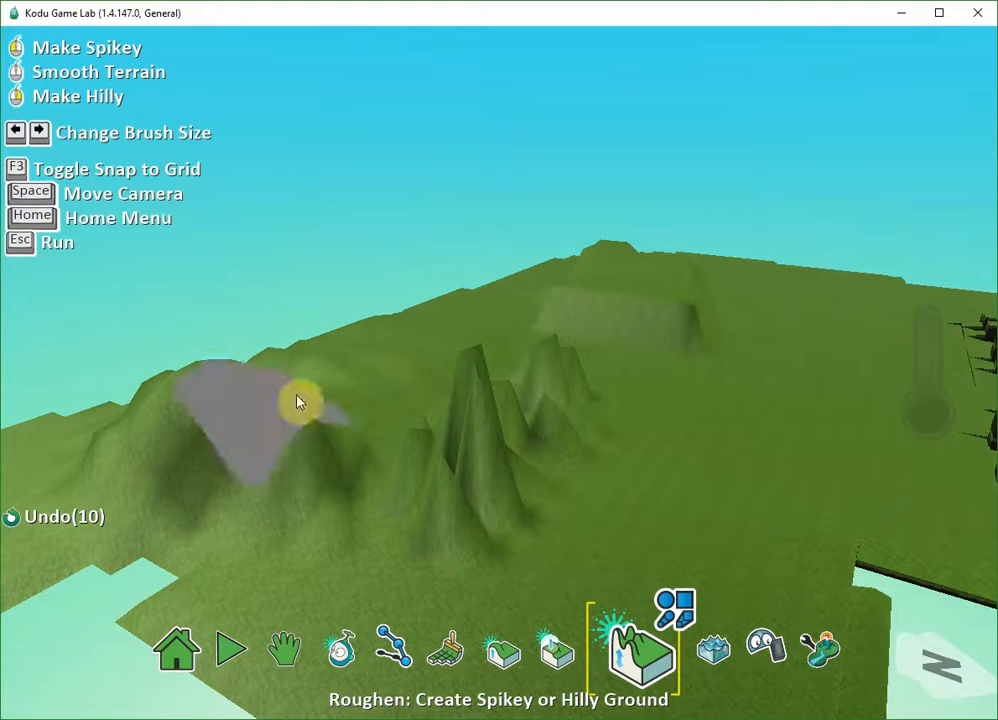
# Smooth the tall pointed spikes and the rounded hills beside them with the Roughen tool's smoothing.
pyautogui.click(455, 400)
pyautogui.moveTo(455, 399)
pyautogui.mouseDown(button='middle')
pyautogui.moveTo(478, 379)
pyautogui.moveTo(471, 370)
pyautogui.moveTo(541, 345)
pyautogui.moveTo(468, 408)
pyautogui.moveTo(150, 388)
pyautogui.moveTo(388, 414)
pyautogui.moveTo(600, 484)
pyautogui.mouseUp(button='middle')
pyautogui.press('space')
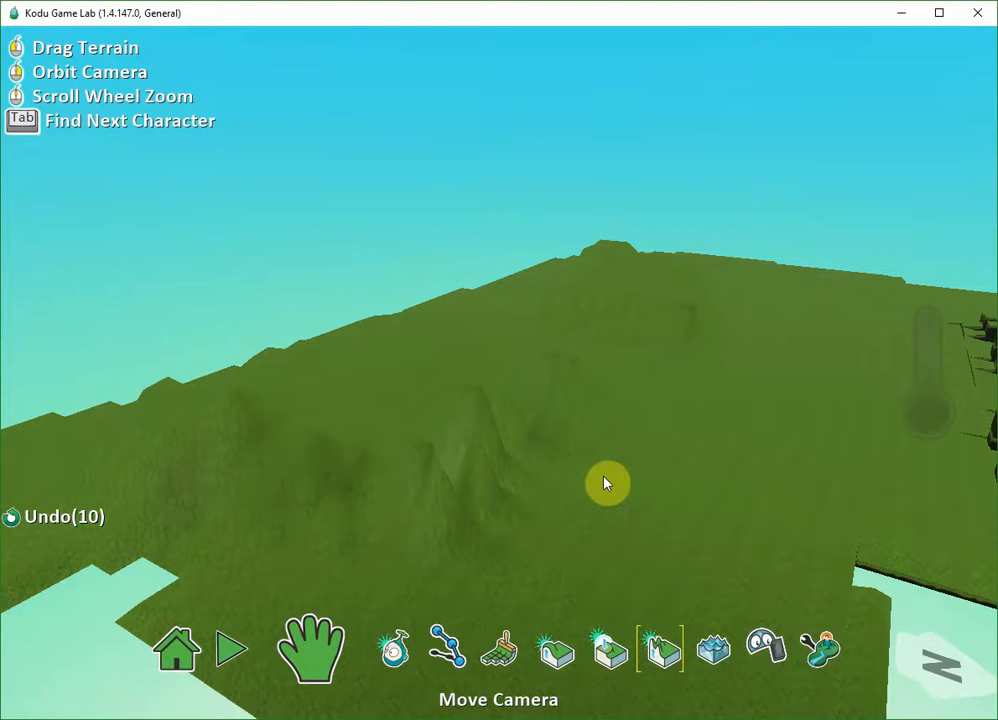
pyautogui.moveTo(604, 482); pyautogui.dragTo(757, 519, button='right')
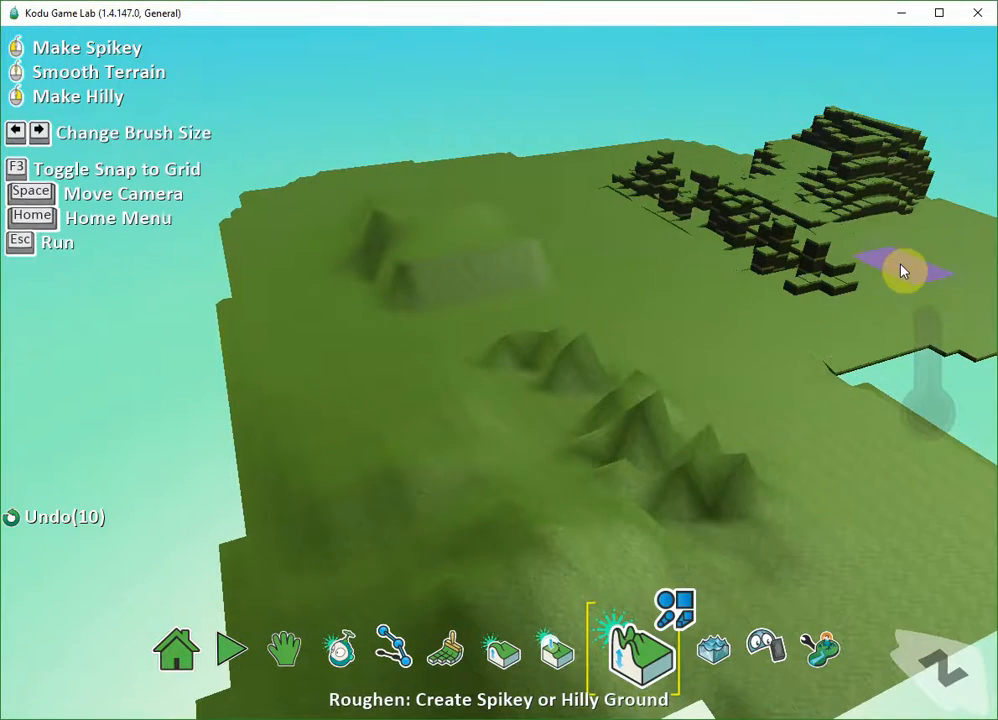
# Roughen the cubic ground next to the stepped hill into low, uneven blocks and touch up the nearby spikes.
pyautogui.moveTo(900, 269)
pyautogui.mouseDown()
pyautogui.moveTo(946, 254)
pyautogui.moveTo(913, 238)
pyautogui.moveTo(835, 267)
pyautogui.moveTo(902, 238)
pyautogui.moveTo(940, 310)
pyautogui.moveTo(960, 309)
pyautogui.moveTo(920, 332)
pyautogui.moveTo(873, 323)
pyautogui.moveTo(913, 319)
pyautogui.moveTo(898, 314)
pyautogui.moveTo(849, 321)
pyautogui.moveTo(809, 259)
pyautogui.moveTo(686, 196)
pyautogui.moveTo(724, 212)
pyautogui.moveTo(684, 209)
pyautogui.moveTo(760, 238)
pyautogui.mouseUp()
pyautogui.click(875, 323)
pyautogui.moveTo(760, 238)
pyautogui.mouseDown(button='middle')
pyautogui.moveTo(883, 329)
pyautogui.moveTo(616, 477)
pyautogui.moveTo(722, 503)
pyautogui.moveTo(672, 464)
pyautogui.moveTo(650, 463)
pyautogui.moveTo(717, 484)
pyautogui.moveTo(772, 481)
pyautogui.mouseUp(button='middle')
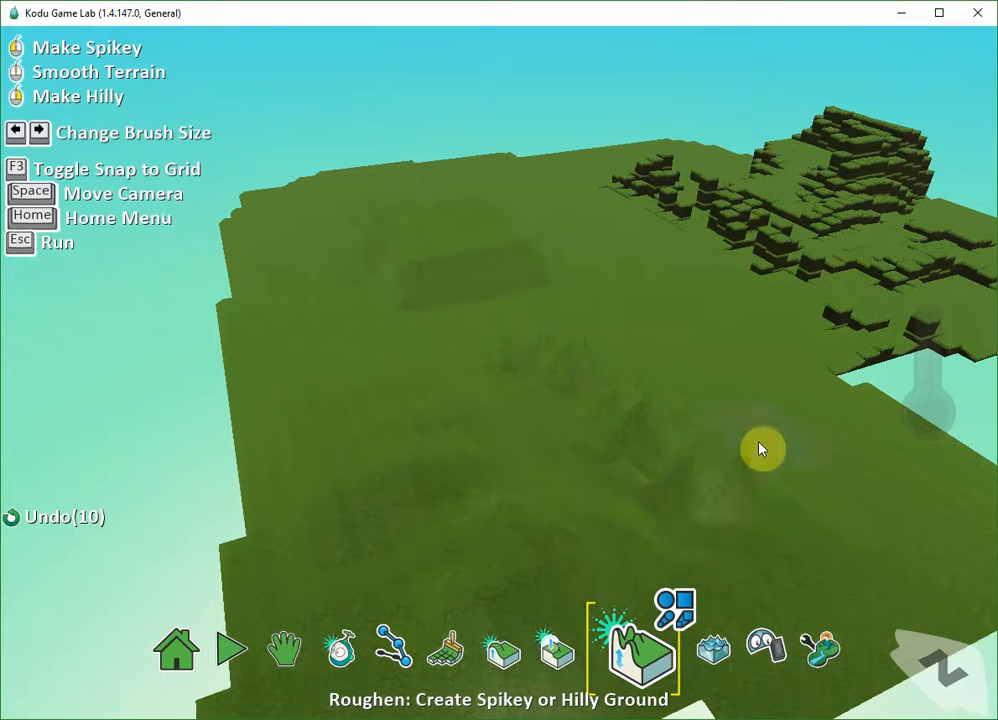
pyautogui.moveTo(682, 522); pyautogui.dragTo(661, 499)
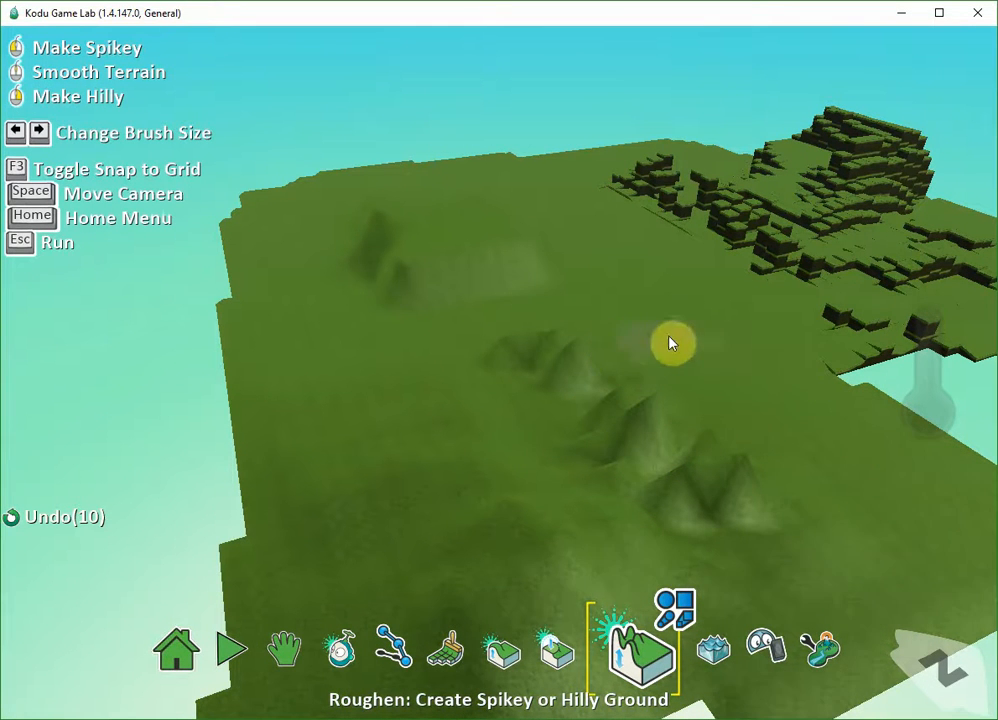
# Set the Ground Brush's material to number 17 in the smooth style.
pyautogui.click(457, 655)
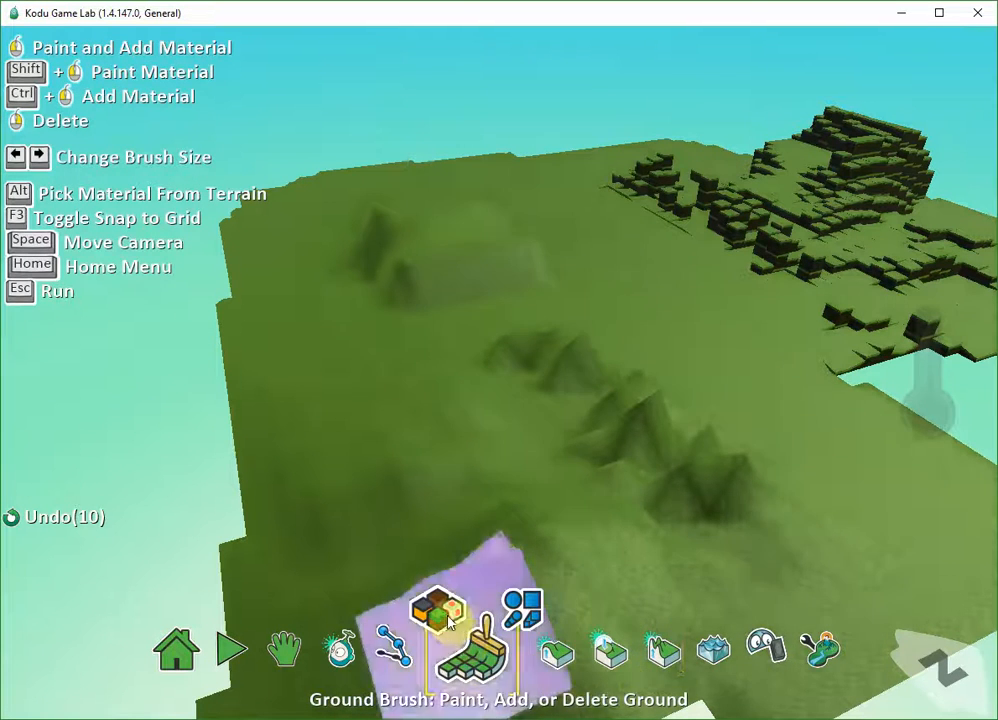
pyautogui.click(440, 612)
pyautogui.press('Right')
pyautogui.press('Right')
pyautogui.press('Right')
pyautogui.press('Right')
pyautogui.press('Right')
pyautogui.press('Right')
pyautogui.press('Right')
pyautogui.press('Right')
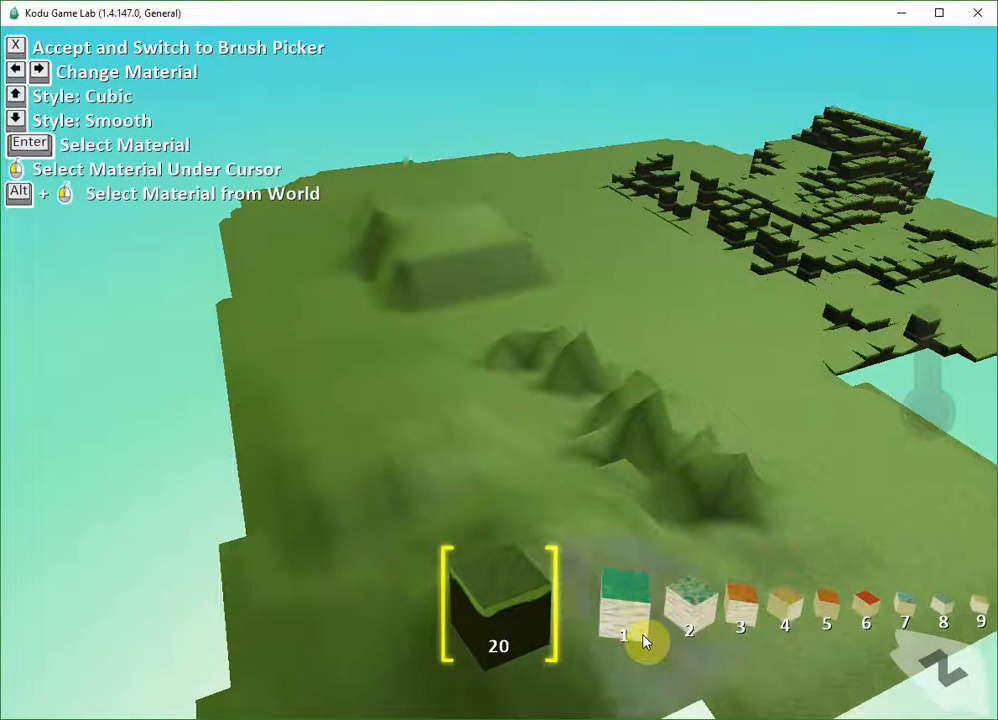
pyautogui.press('Right')
pyautogui.press('Right')
pyautogui.press('Right')
pyautogui.press('Right')
pyautogui.press('Right')
pyautogui.press('Right')
pyautogui.press('Right')
pyautogui.press('Right')
pyautogui.press('Right')
pyautogui.press('Right')
pyautogui.press('Right')
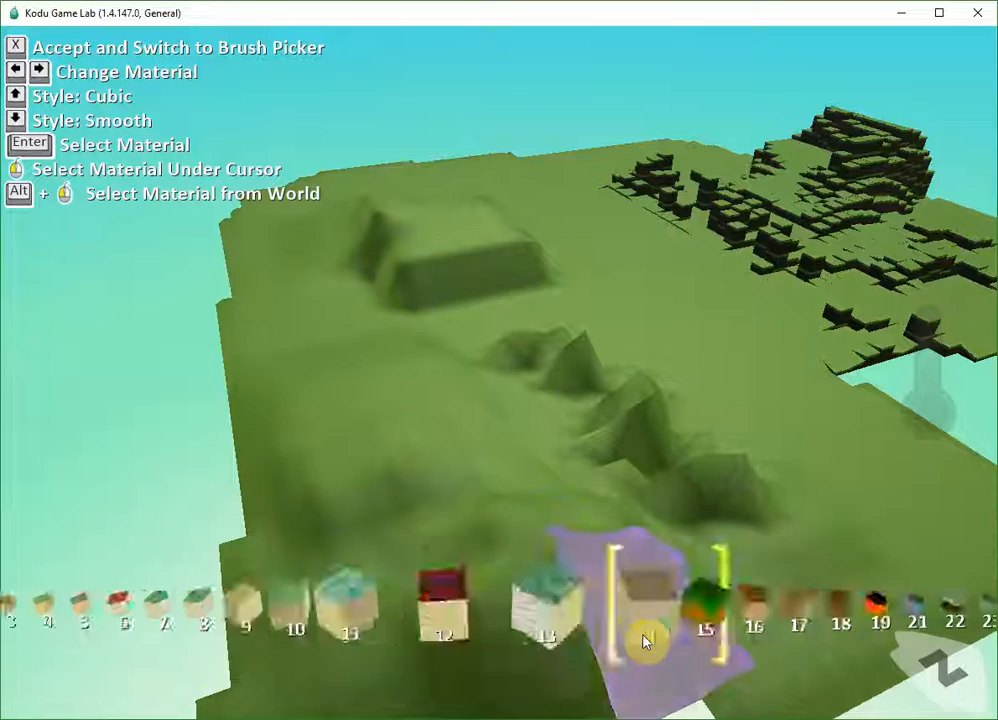
pyautogui.press('Left')
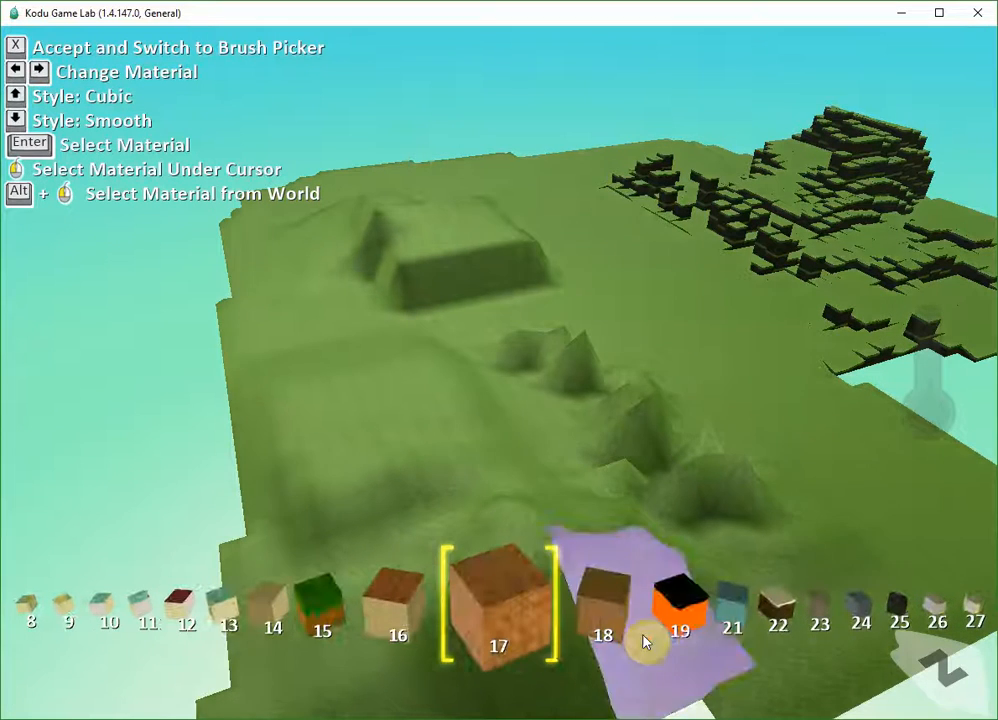
pyautogui.press('Down')
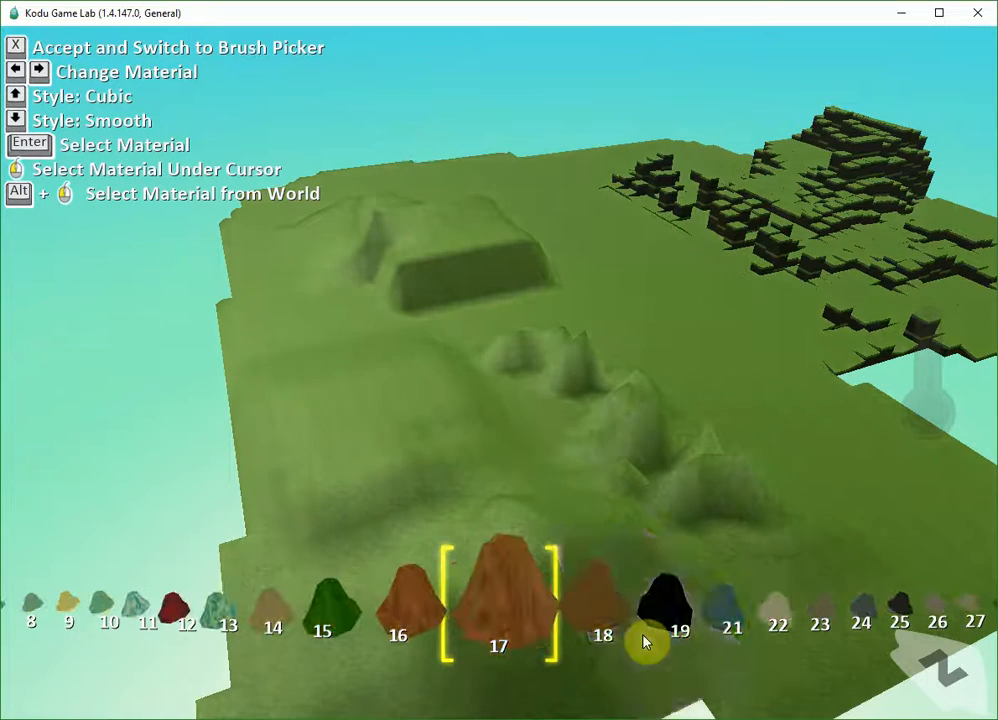
pyautogui.press('Return')
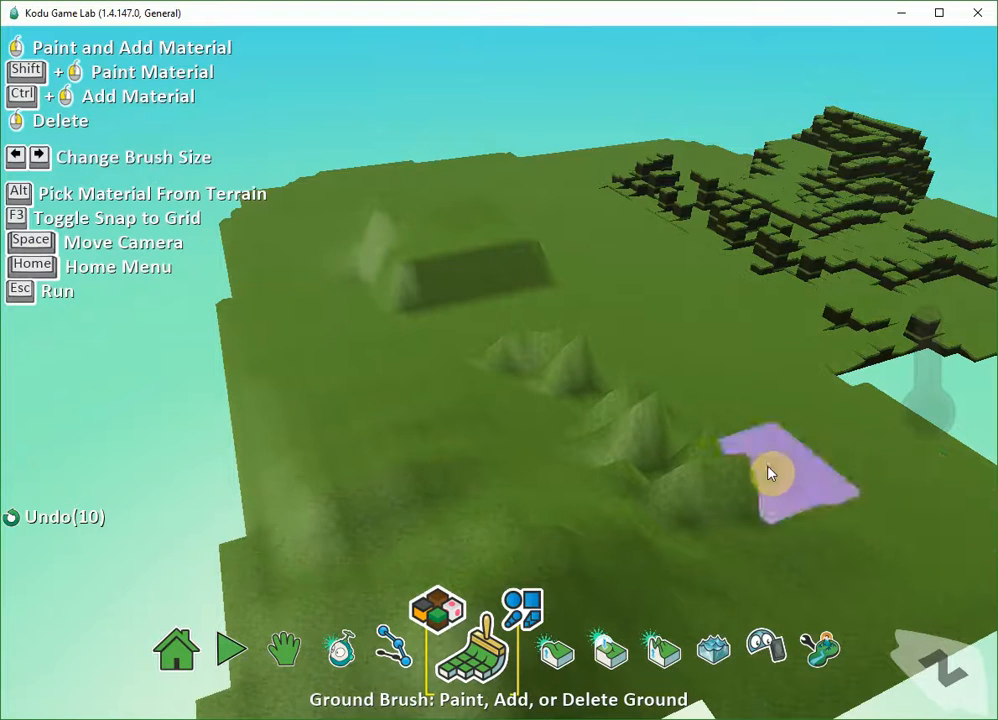
# Fill the empty corner between the smooth and cubic green ground with the smooth sandy material using the Ground Brush.
pyautogui.press('space')
pyautogui.moveTo(913, 459)
pyautogui.mouseDown()
pyautogui.moveTo(653, 394)
pyautogui.moveTo(639, 363)
pyautogui.moveTo(680, 348)
pyautogui.moveTo(697, 414)
pyautogui.moveTo(764, 463)
pyautogui.moveTo(791, 341)
pyautogui.moveTo(842, 353)
pyautogui.moveTo(849, 430)
pyautogui.moveTo(913, 368)
pyautogui.moveTo(953, 296)
pyautogui.moveTo(961, 364)
pyautogui.mouseUp()
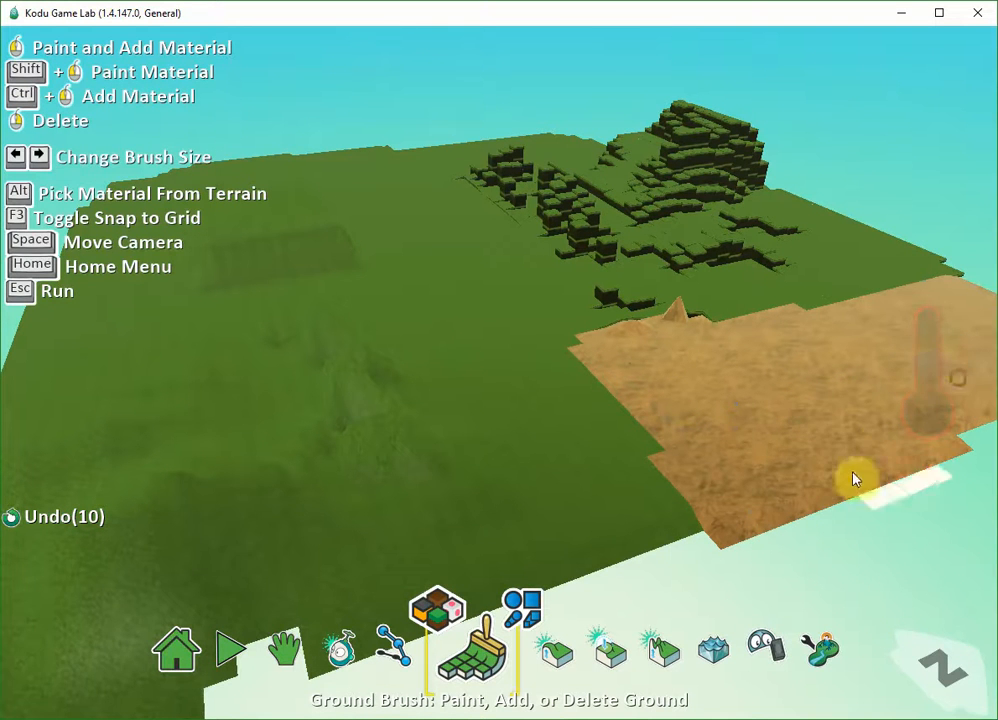
# Raise the edges of the sandy ground into a ring of hills around a central valley with the Up/Down tool.
pyautogui.press('space')
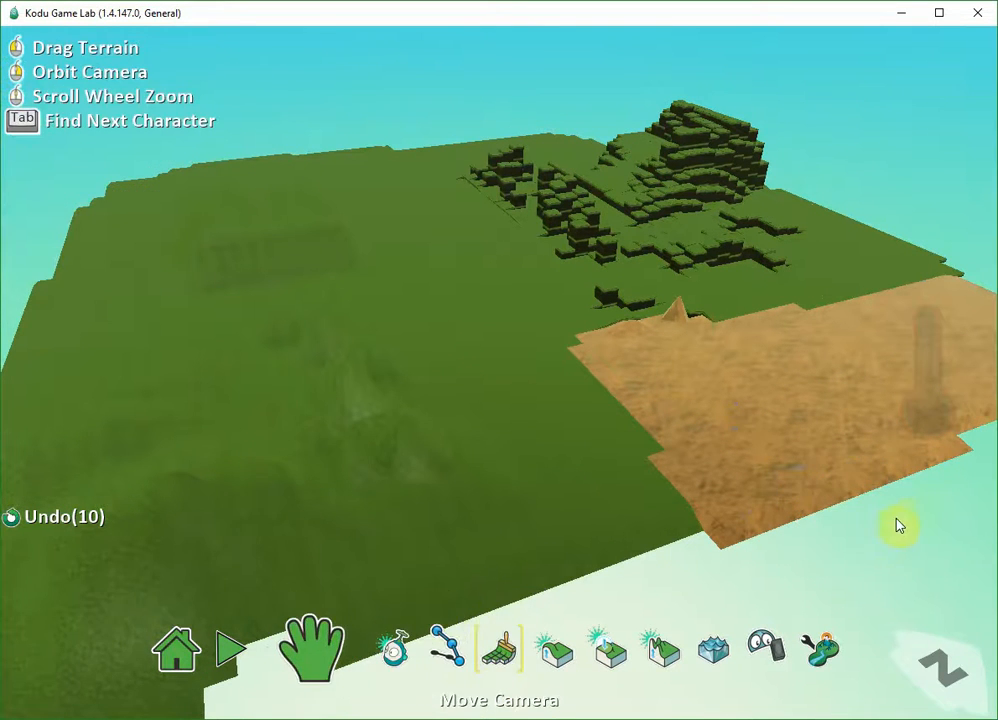
pyautogui.moveTo(898, 526)
pyautogui.mouseDown()
pyautogui.moveTo(864, 510)
pyautogui.moveTo(688, 503)
pyautogui.mouseUp()
pyautogui.click(584, 638)
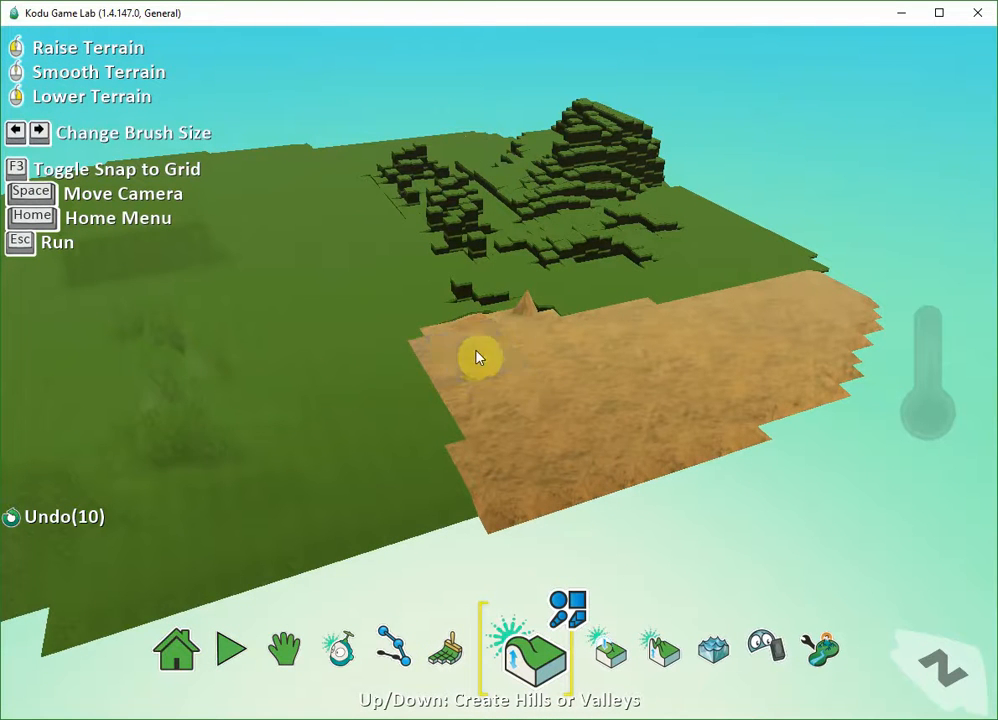
pyautogui.moveTo(481, 352)
pyautogui.mouseDown()
pyautogui.moveTo(590, 375)
pyautogui.moveTo(788, 325)
pyautogui.moveTo(753, 392)
pyautogui.moveTo(570, 477)
pyautogui.moveTo(798, 319)
pyautogui.moveTo(524, 345)
pyautogui.moveTo(510, 372)
pyautogui.moveTo(697, 499)
pyautogui.moveTo(428, 413)
pyautogui.mouseUp()
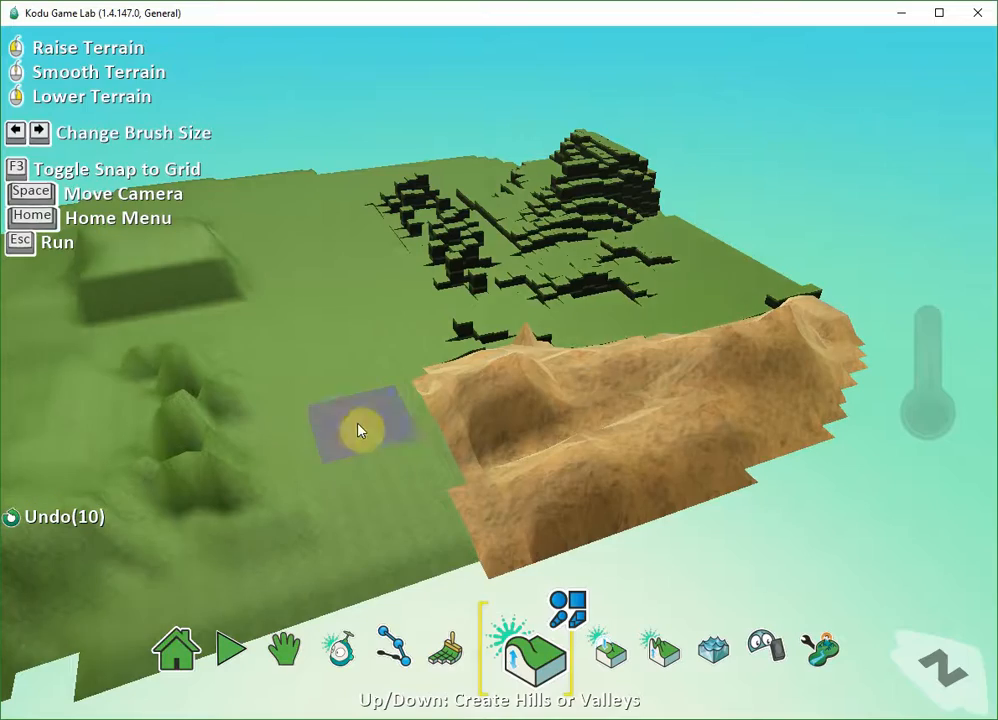
# Activate the Water tool, with the valley between the sandy hills in view.
pyautogui.press('space')
pyautogui.moveTo(352, 402); pyautogui.dragTo(283, 388, button='right')
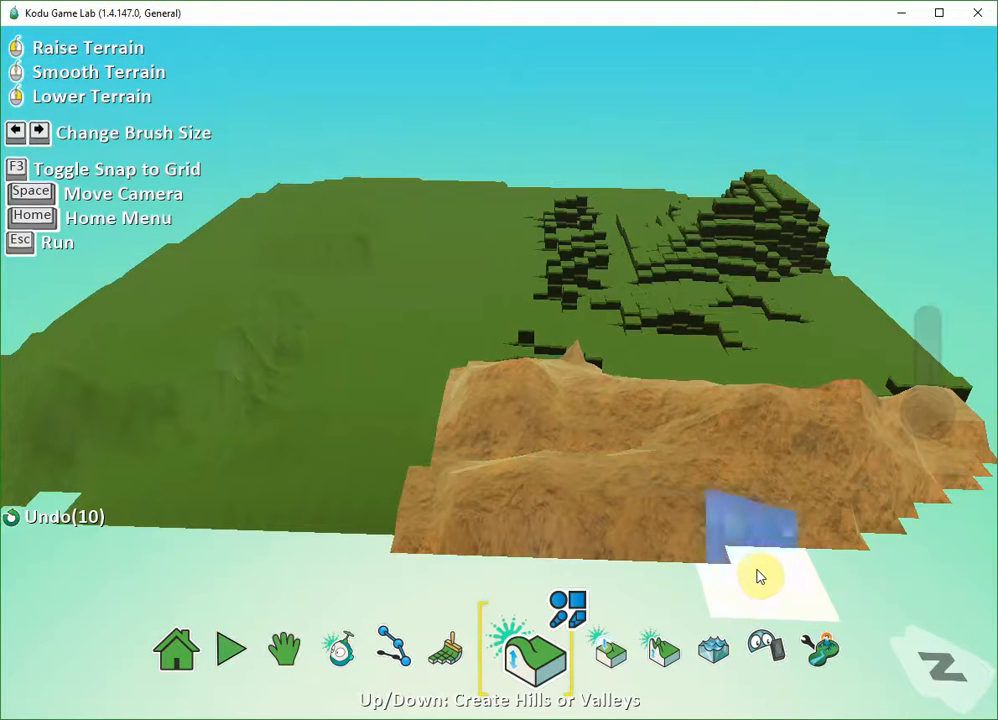
pyautogui.click(715, 655)
pyautogui.click(680, 655)
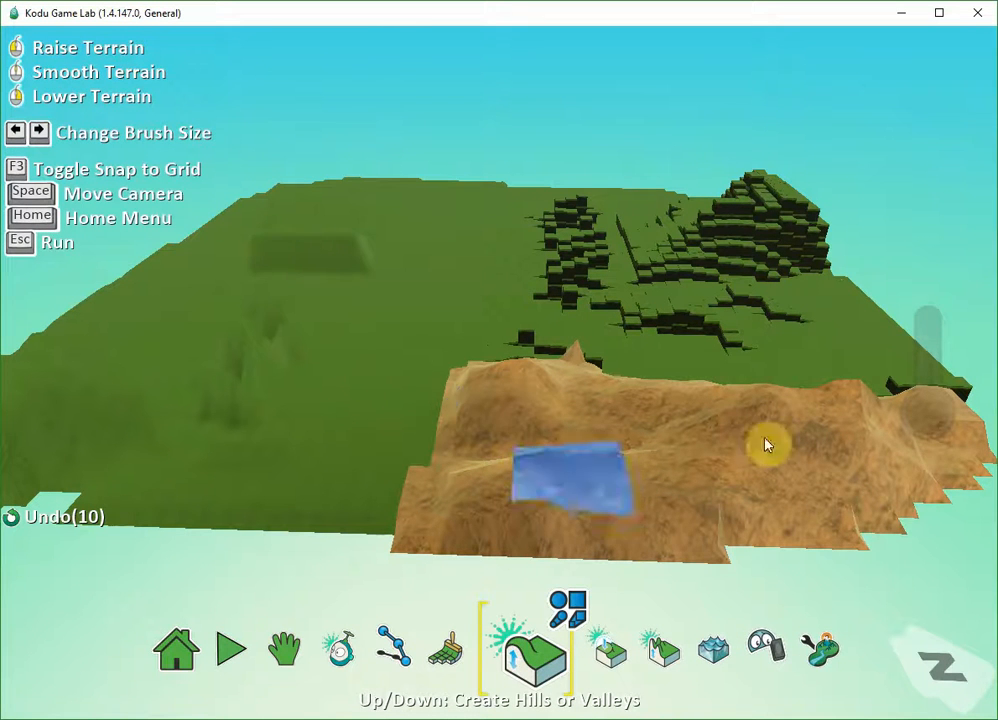
pyautogui.click(590, 376)
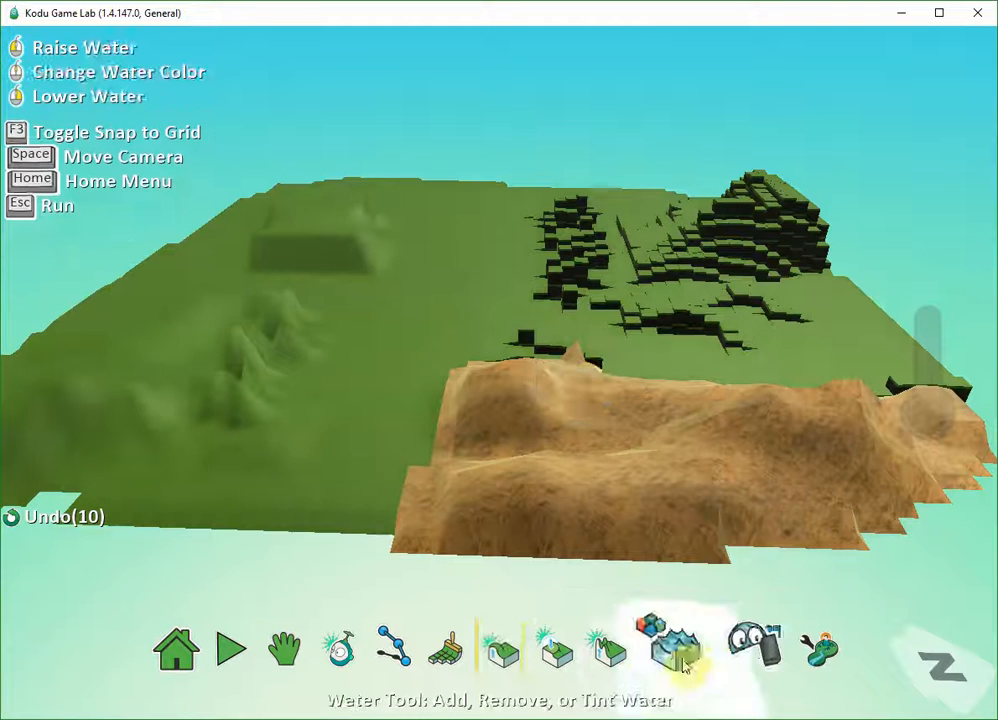